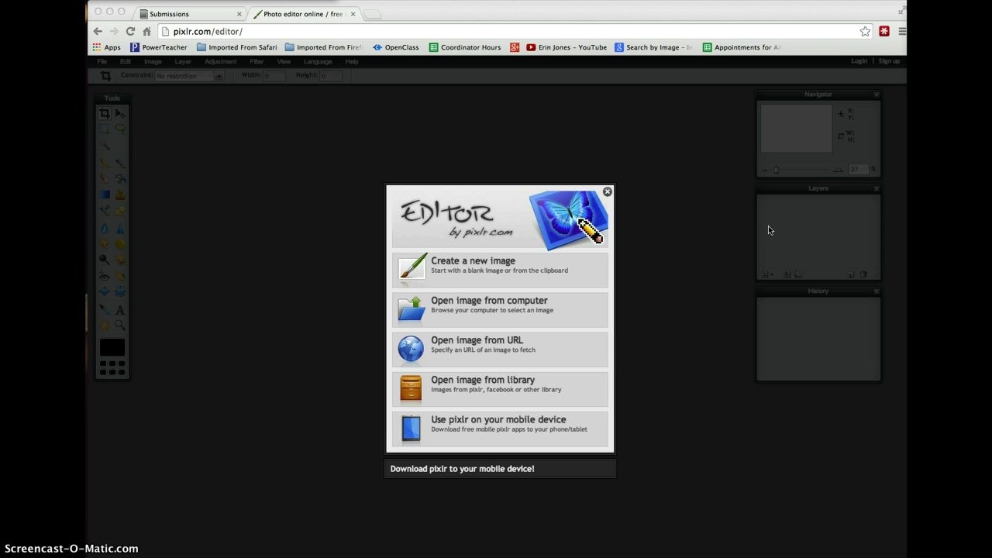
# Step: Go back to the Pixlr home page, reopen Pixlr Editor and choose to create a new image
pyautogui.click(769, 227)
pyautogui.click(690, 237)
pyautogui.click(264, 32)
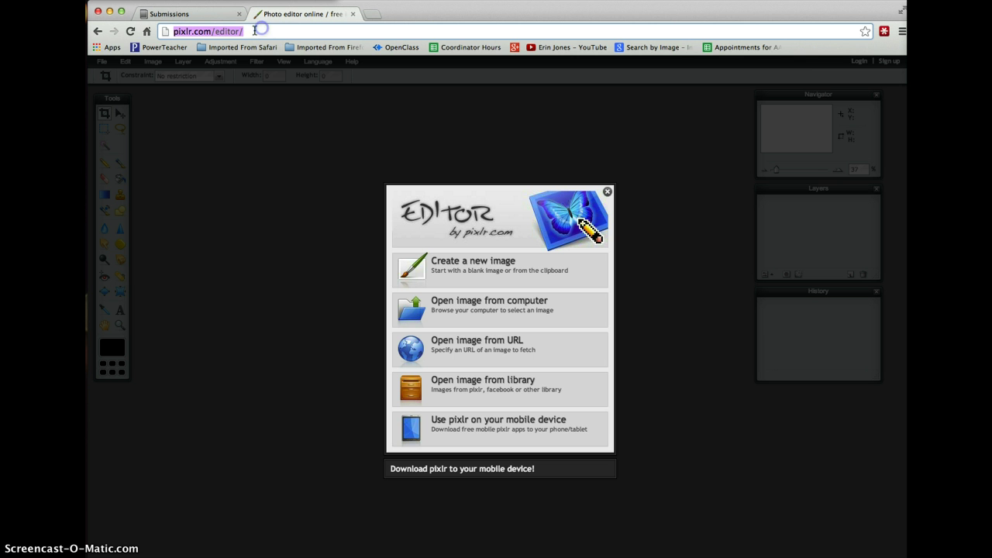
pyautogui.moveTo(267, 31); pyautogui.dragTo(215, 32)
pyautogui.press('BackSpace')
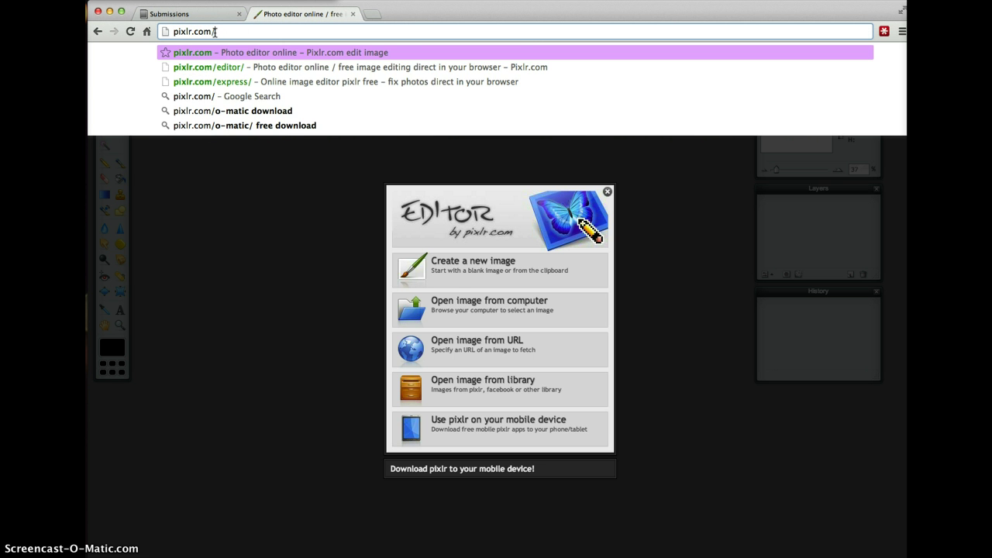
pyautogui.press('Return')
pyautogui.click(293, 307)
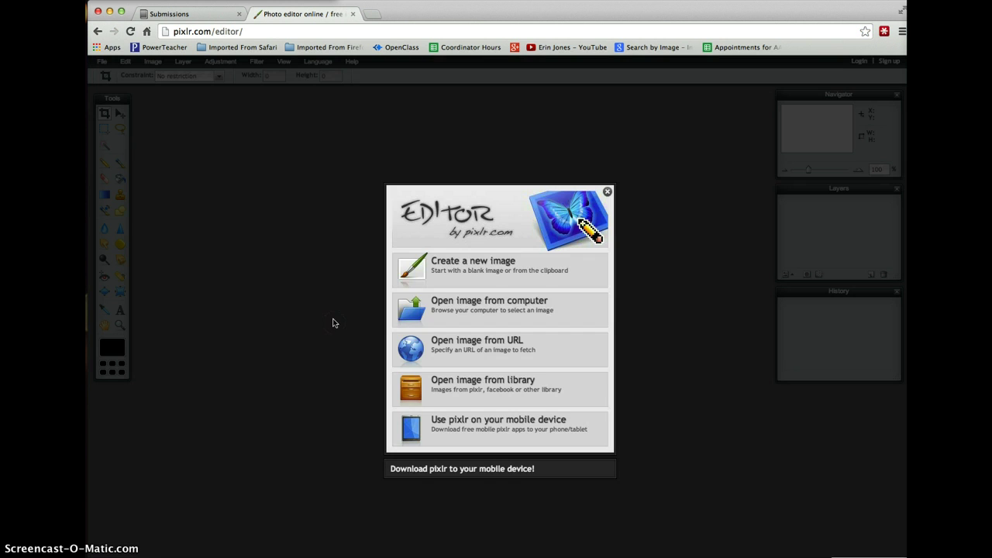
pyautogui.click(424, 319)
pyautogui.click(508, 278)
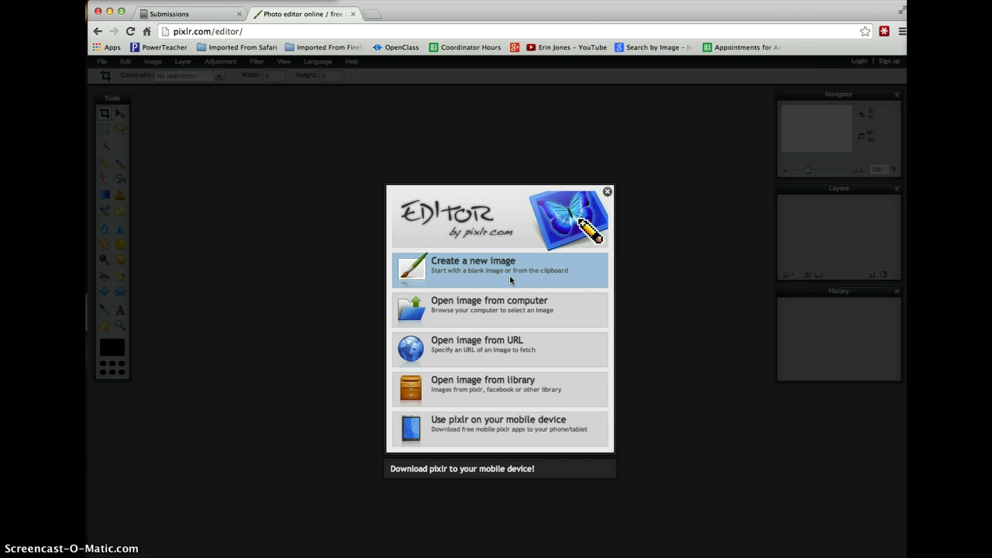
# Step: In the New Image settings, try the Width slider and return it to 800 by 600
pyautogui.click(510, 280)
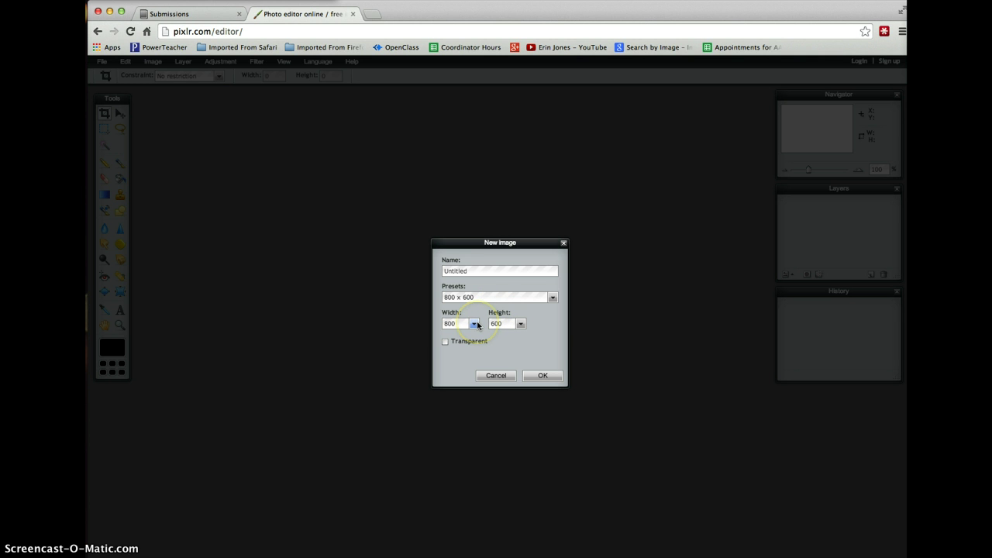
pyautogui.click(474, 324)
pyautogui.moveTo(420, 335); pyautogui.dragTo(439, 336)
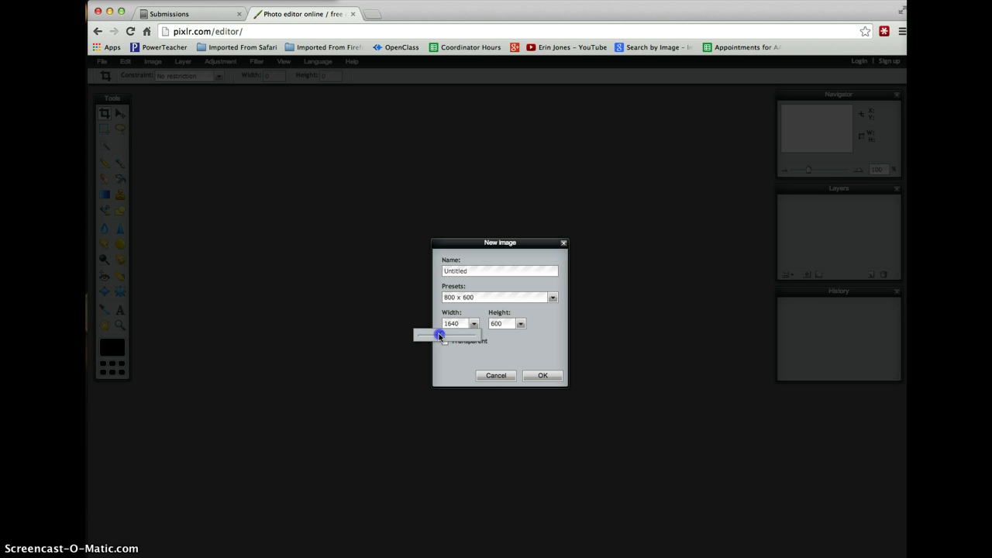
pyautogui.click(454, 372)
pyautogui.click(439, 337)
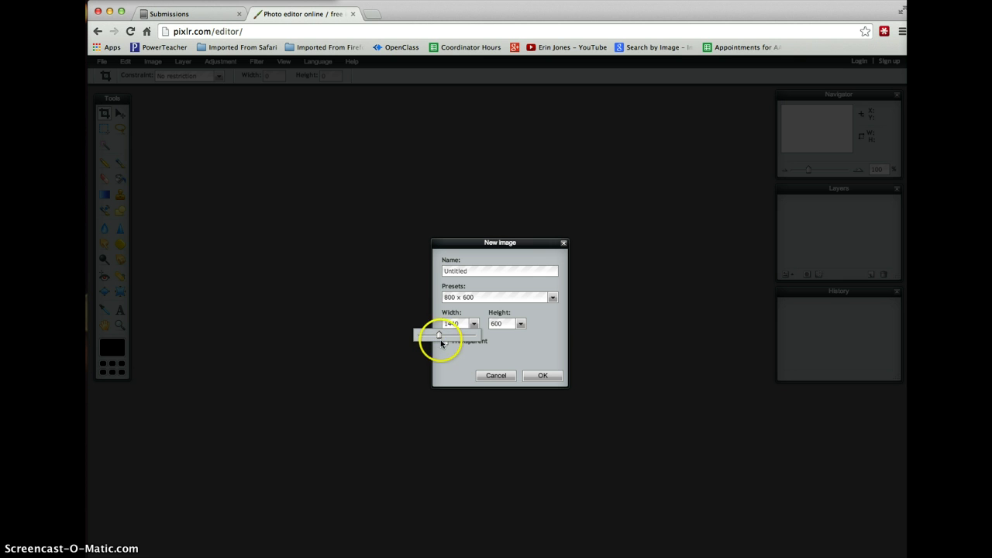
pyautogui.moveTo(440, 339); pyautogui.dragTo(438, 339)
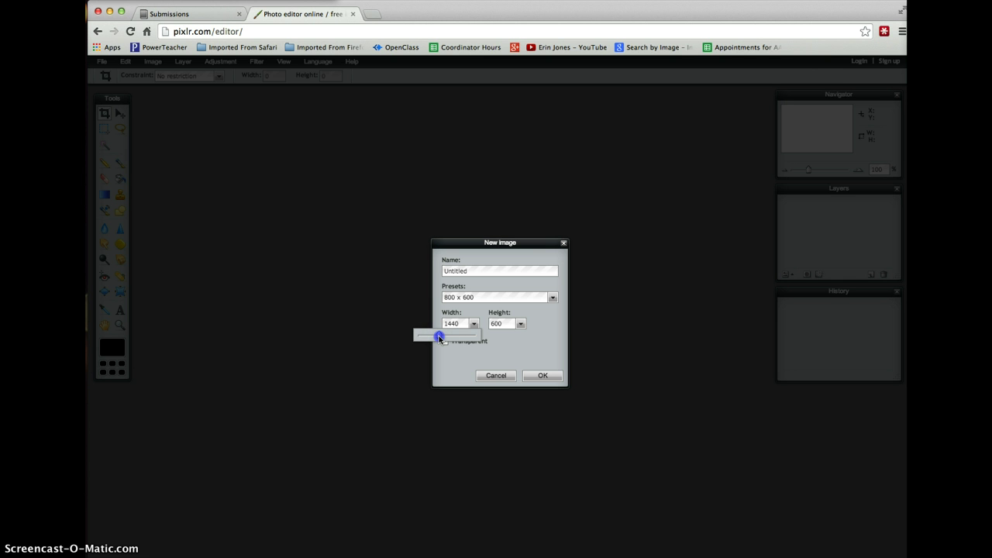
pyautogui.moveTo(439, 338); pyautogui.dragTo(430, 339)
# Step: Create the 800×600 image, keep black as main colour, and Paint Bucket the canvas black
pyautogui.click(540, 376)
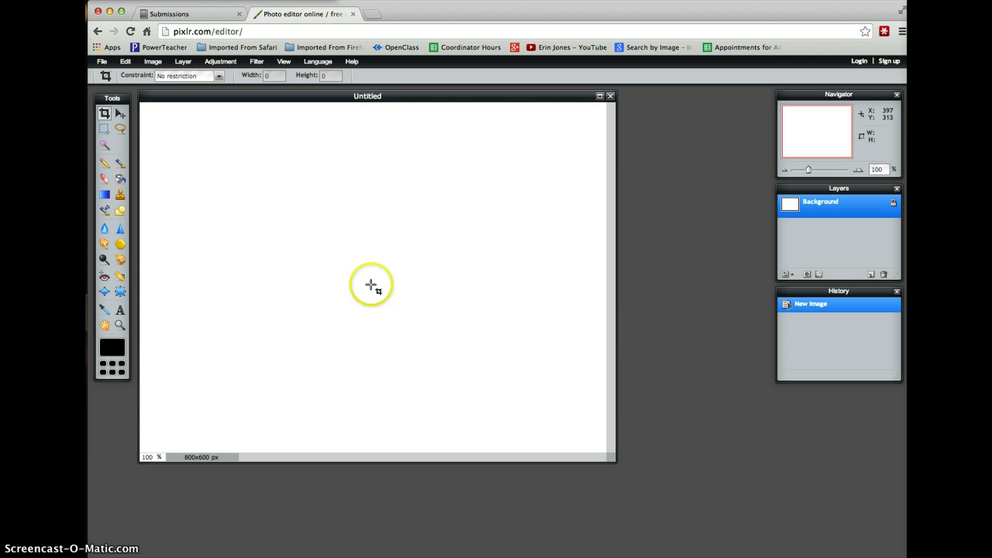
pyautogui.click(113, 348)
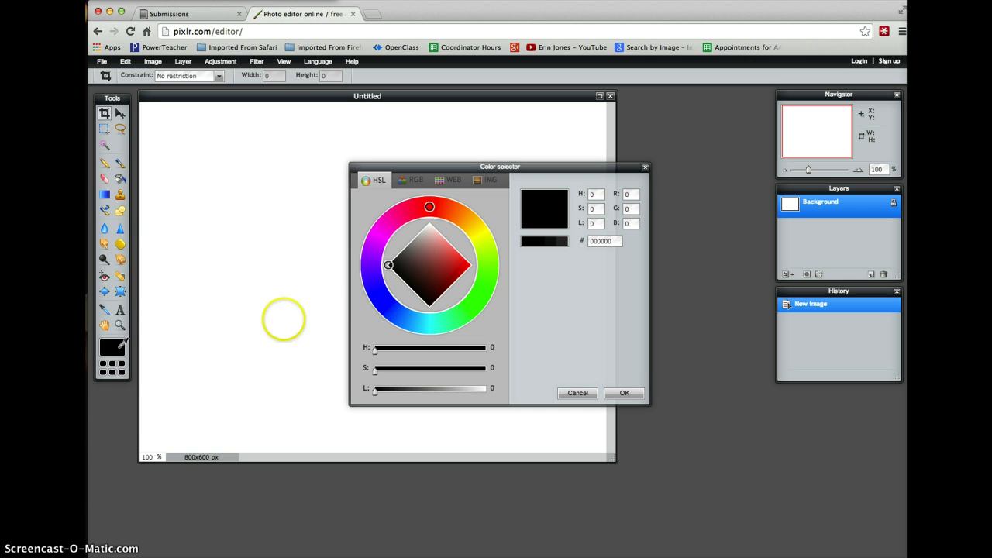
pyautogui.click(639, 392)
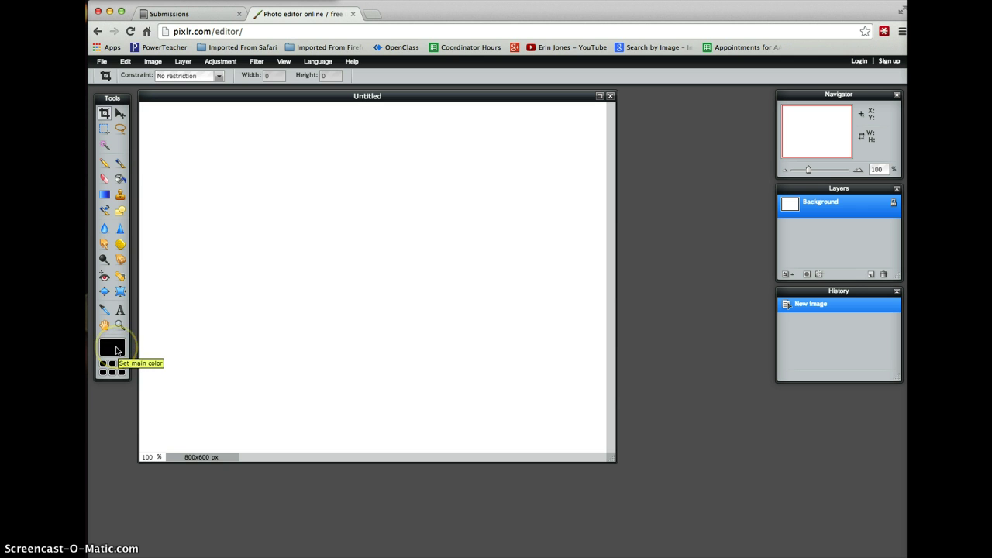
pyautogui.click(119, 179)
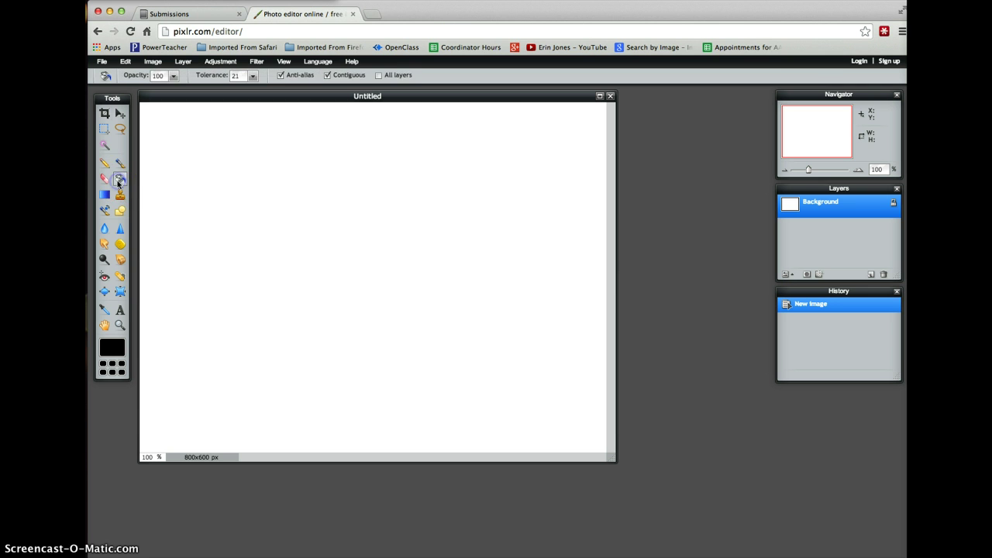
pyautogui.click(209, 181)
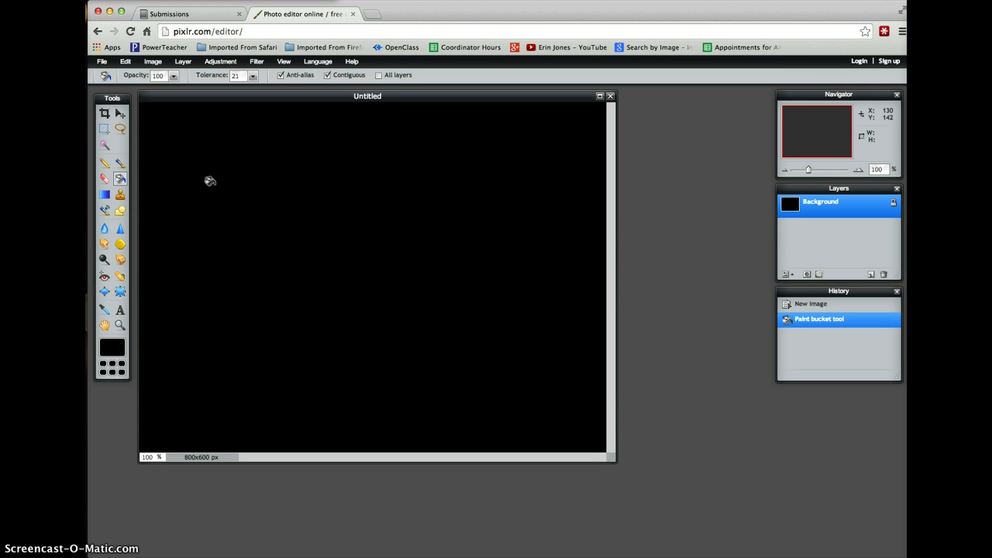
# Step: Change the main colour to white (ffffff) and refill the canvas white with the Paint Bucket
pyautogui.click(112, 348)
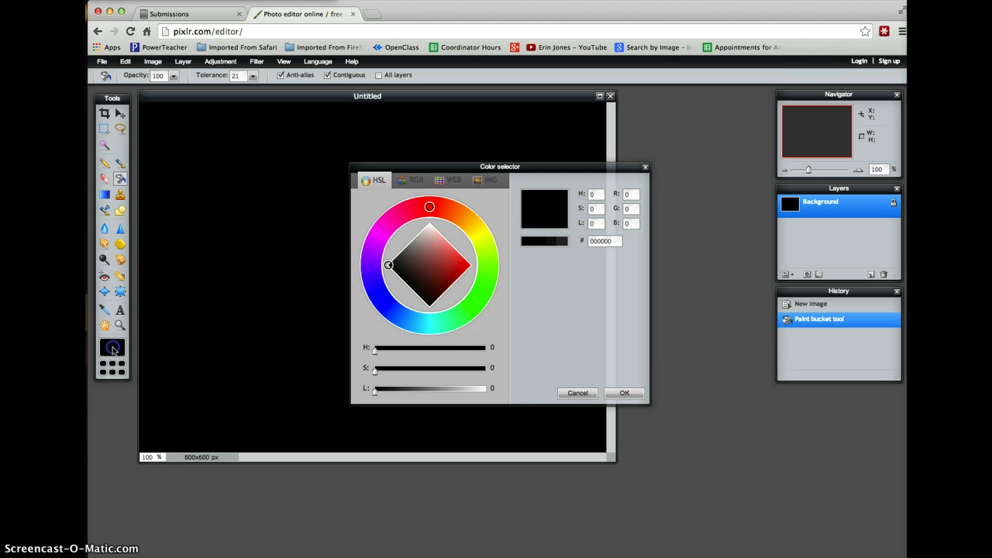
pyautogui.moveTo(388, 265); pyautogui.dragTo(431, 224)
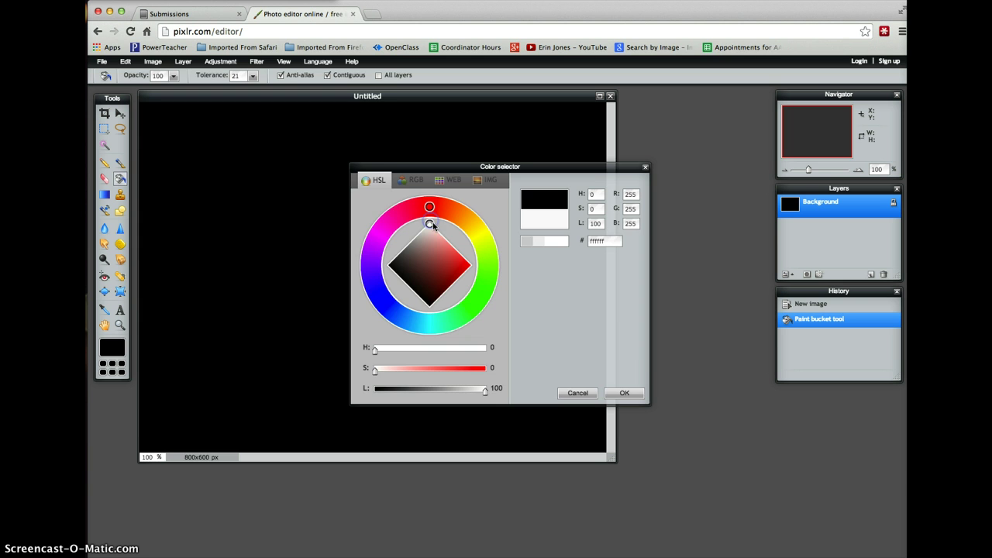
pyautogui.click(631, 394)
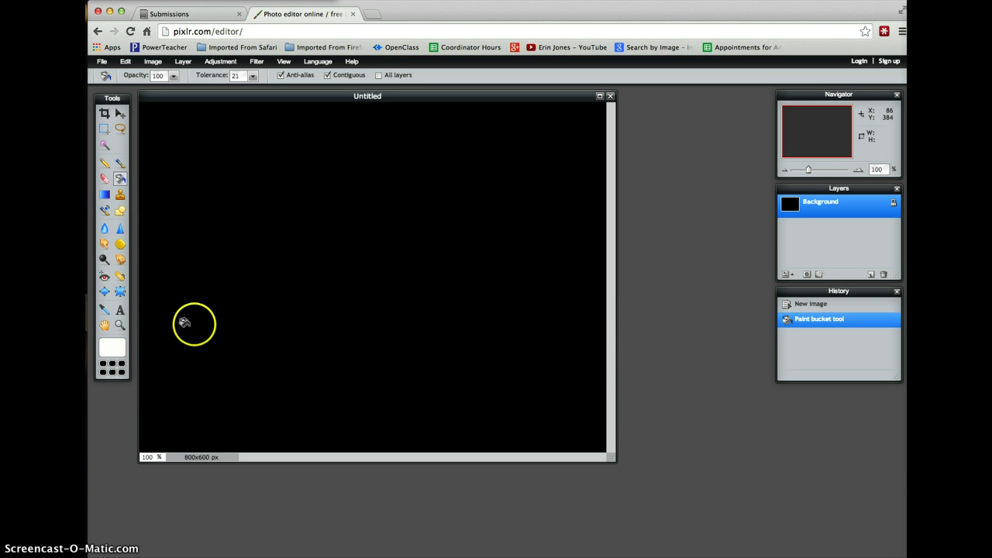
pyautogui.click(194, 320)
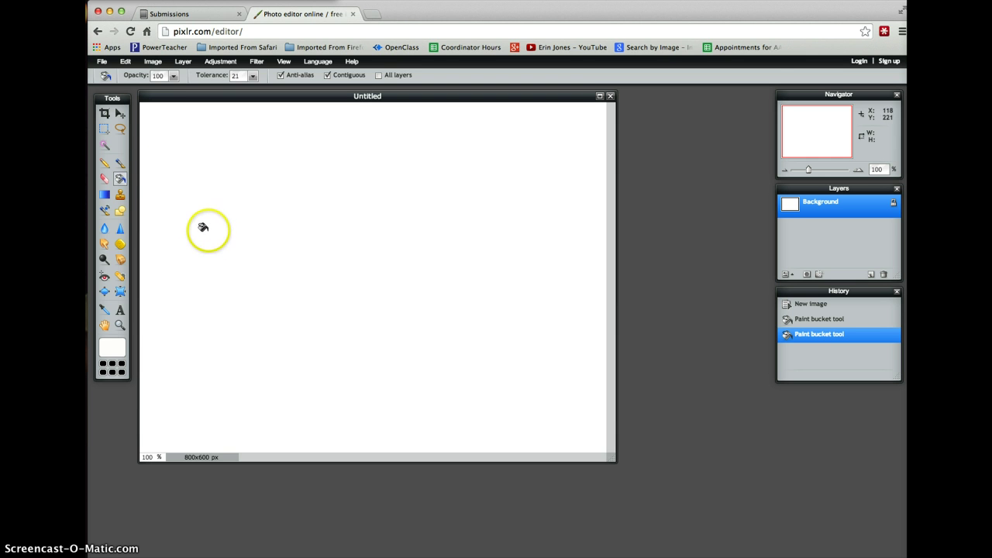
# Step: Open oceanb3.jpg through oceanbw11.jpg together from the costa rica folder
pyautogui.click(102, 61)
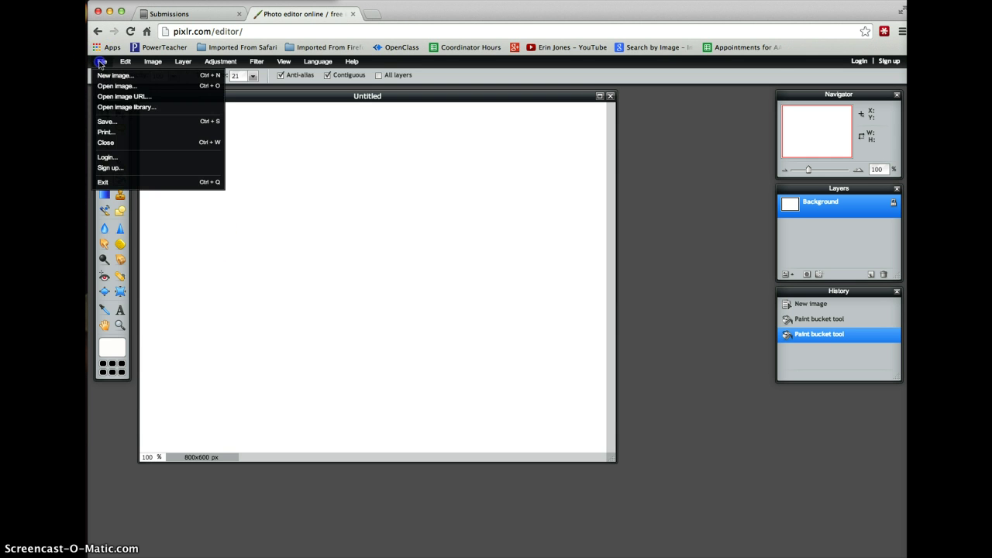
pyautogui.click(122, 87)
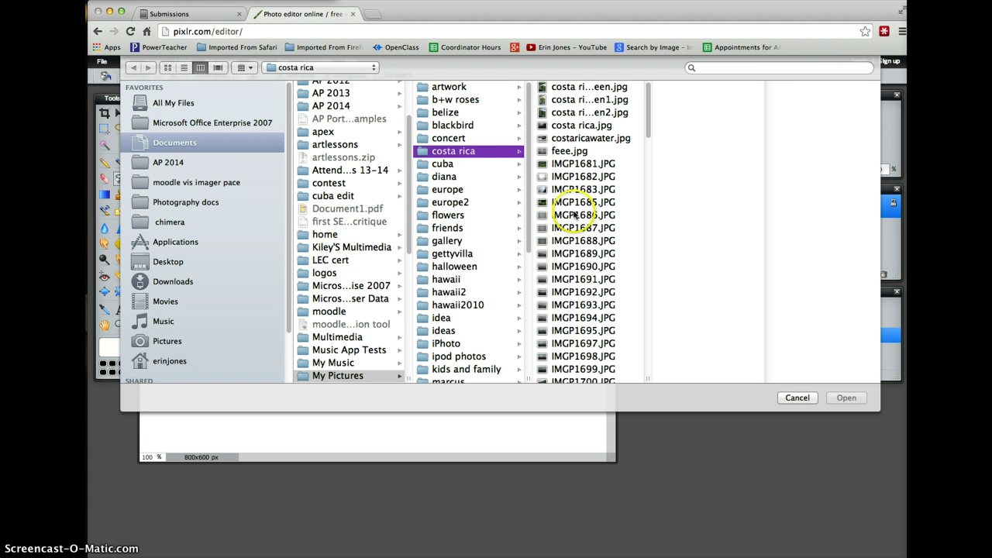
pyautogui.scroll(-5, 599, 286)
pyautogui.scroll(-5, 599, 287)
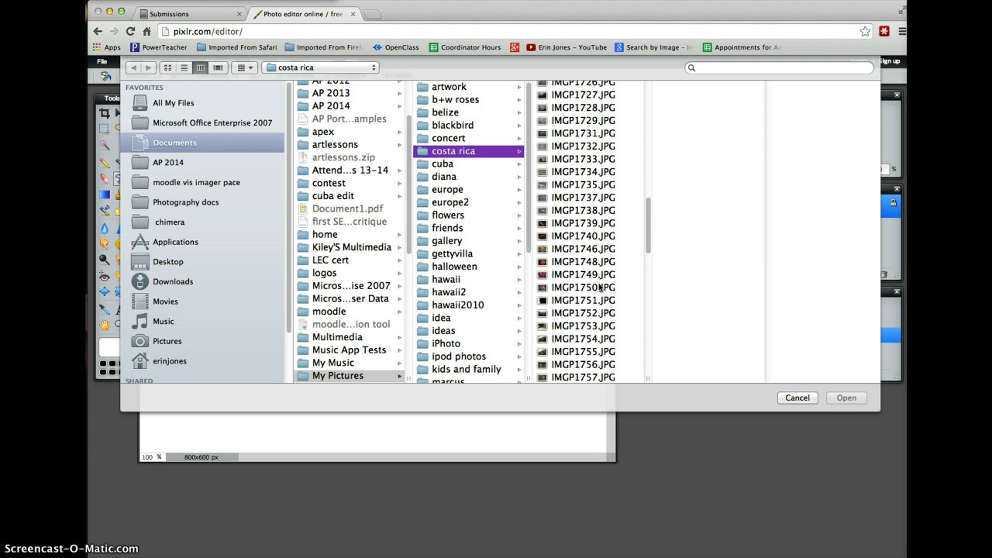
pyautogui.scroll(-5, 599, 287)
pyautogui.scroll(-5, 599, 287)
pyautogui.scroll(-10, 599, 287)
pyautogui.scroll(-10, 599, 287)
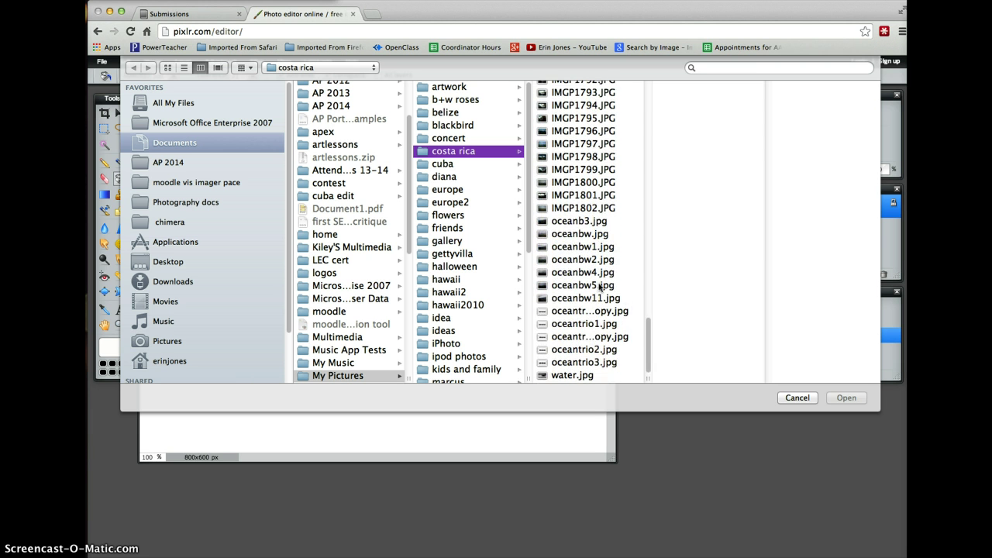
pyautogui.click(571, 223)
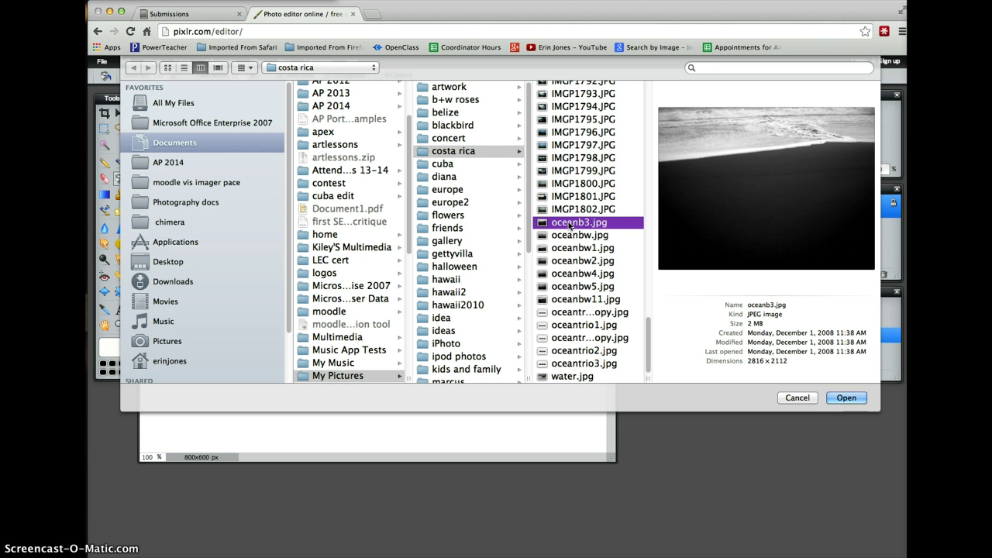
pyautogui.click(571, 289)
pyautogui.keyDown('shift'); pyautogui.click(578, 300); pyautogui.keyUp('shift')
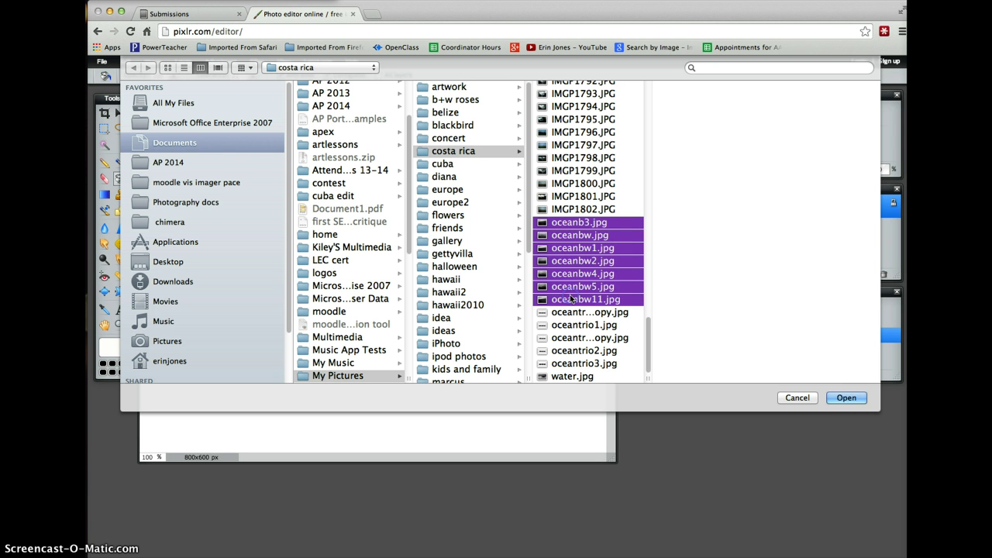
pyautogui.click(843, 398)
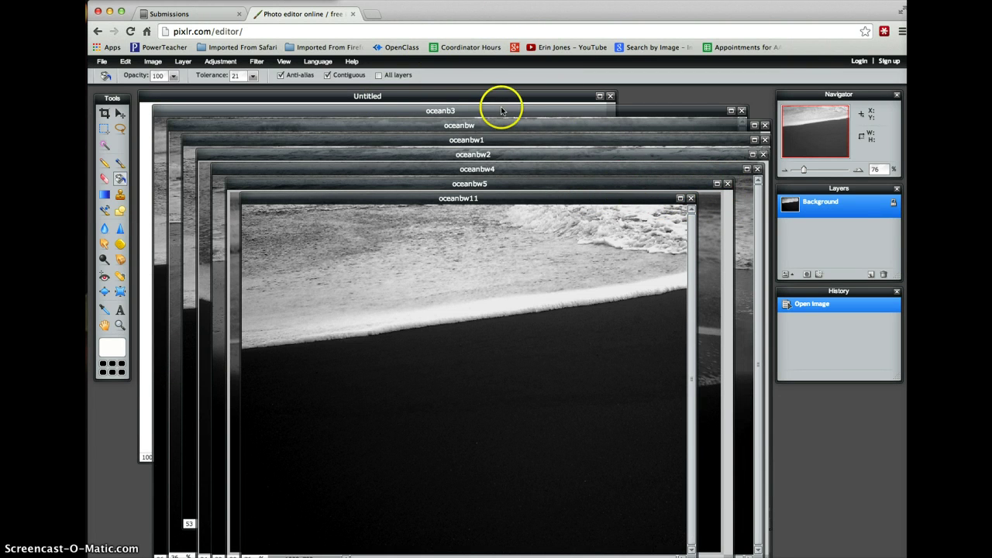
# Step: Bring oceanb3 forward, select the whole image and copy it
pyautogui.moveTo(500, 106); pyautogui.dragTo(593, 127)
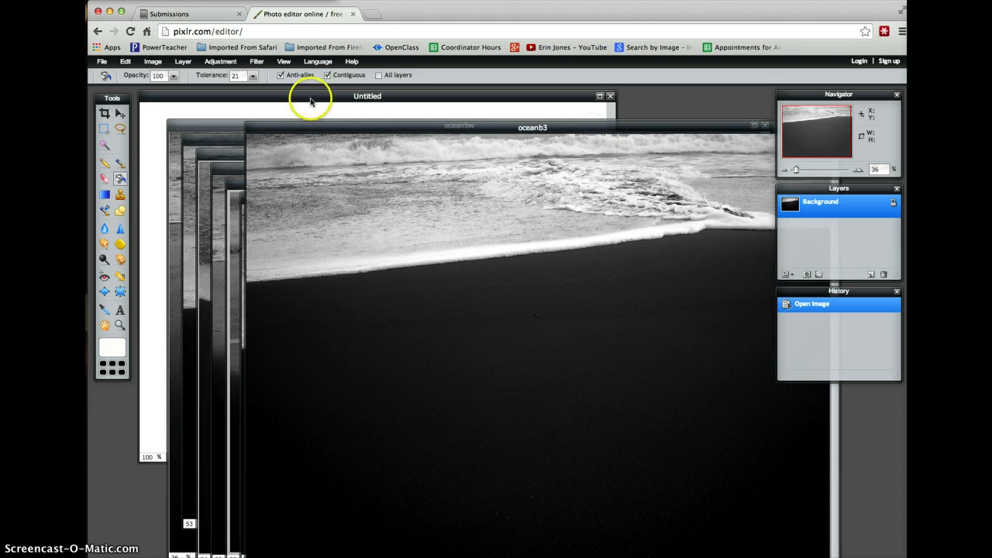
pyautogui.moveTo(406, 128); pyautogui.dragTo(319, 113)
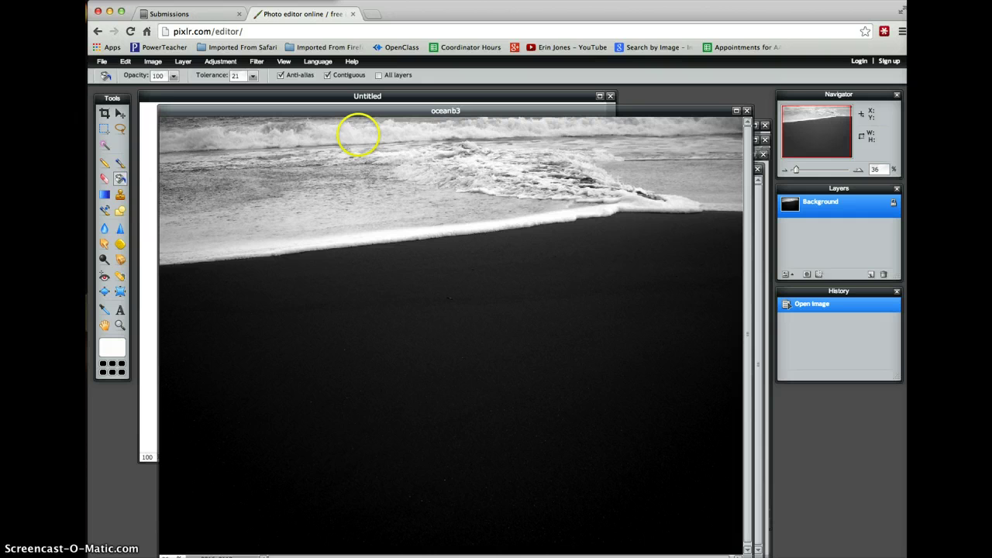
pyautogui.click(125, 62)
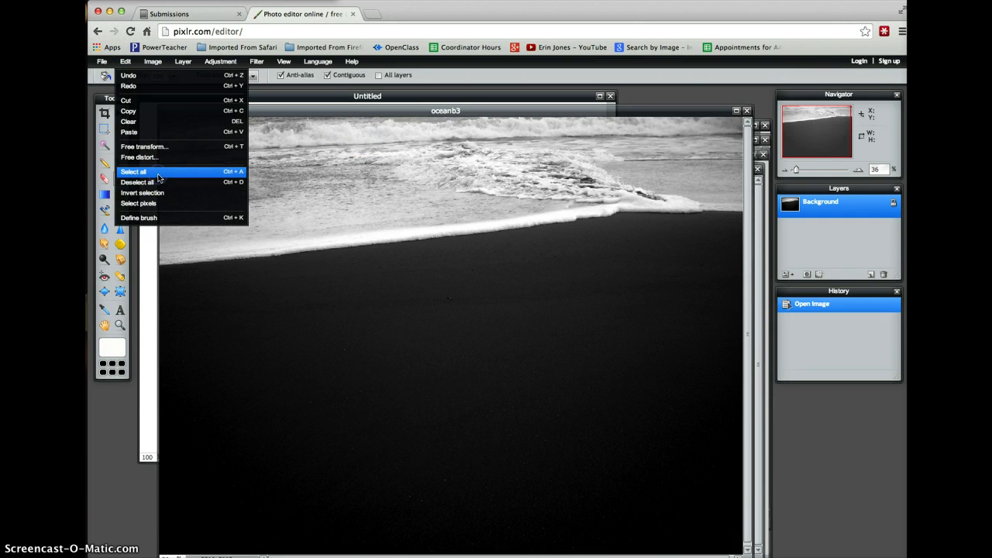
pyautogui.click(158, 176)
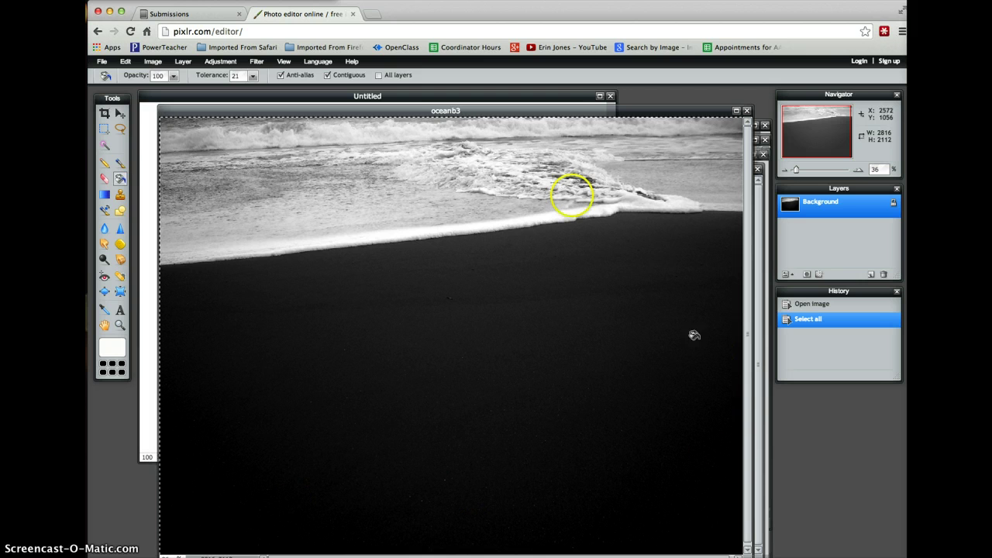
pyautogui.click(125, 62)
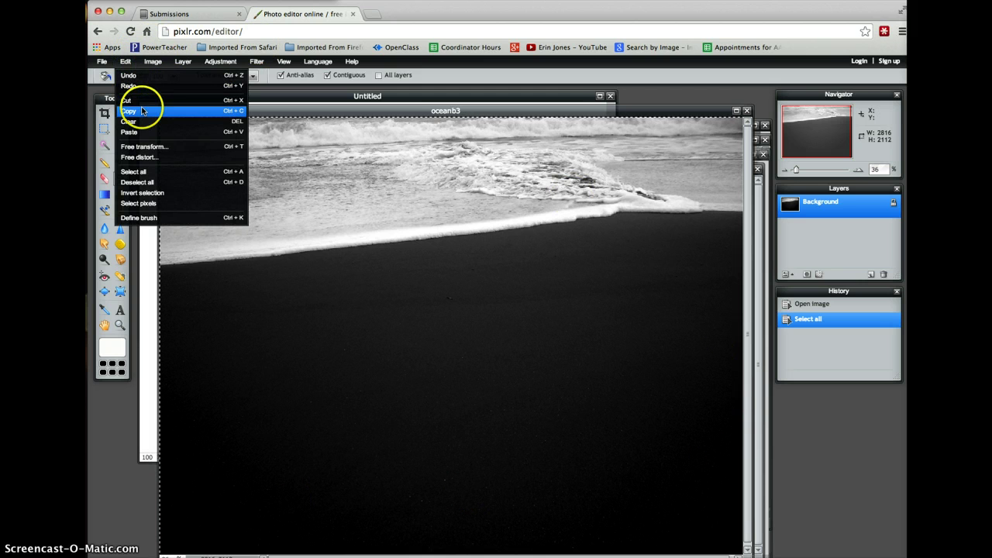
pyautogui.click(142, 112)
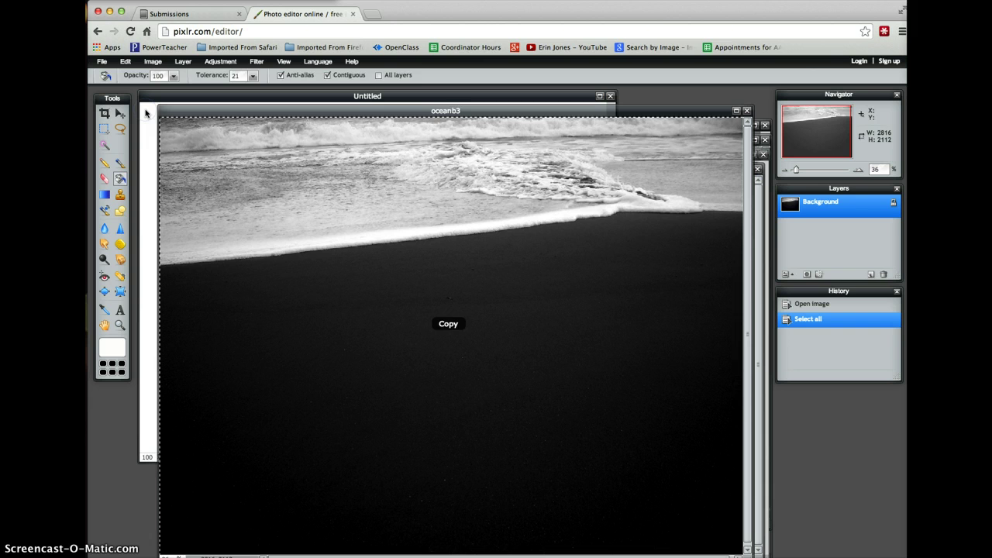
# Step: Paste the copied oceanb3 photo into the Untitled canvas as a new layer
pyautogui.moveTo(217, 109); pyautogui.dragTo(499, 192)
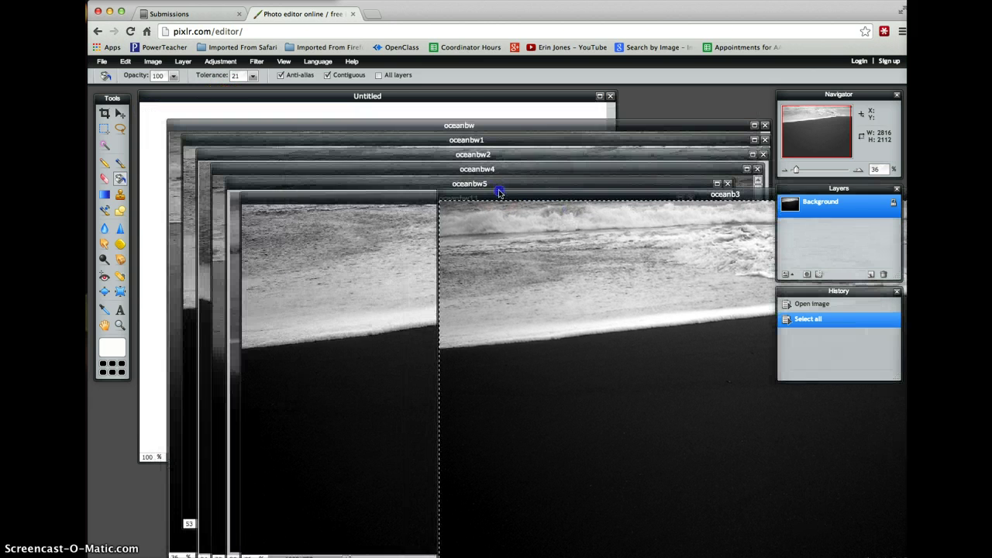
pyautogui.click(148, 183)
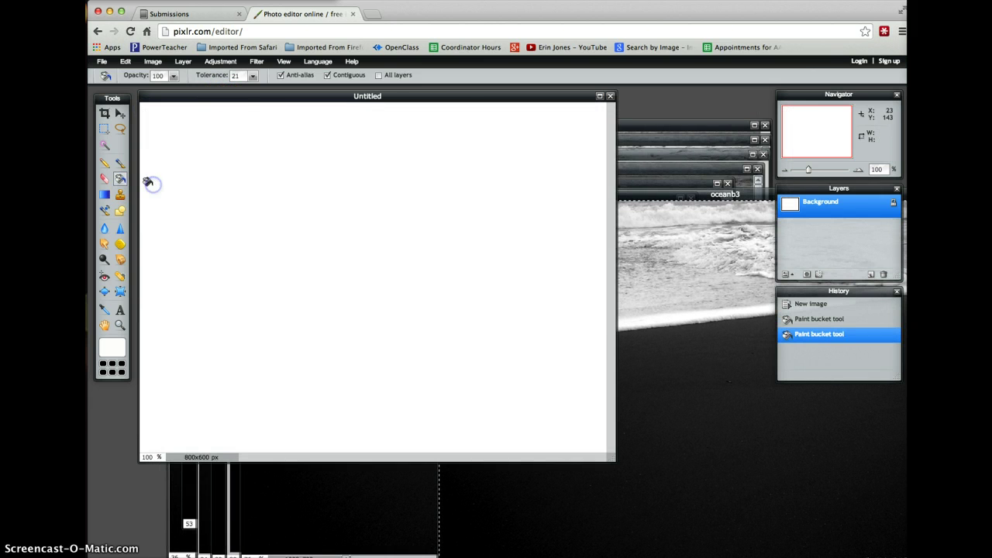
pyautogui.click(125, 61)
pyautogui.click(147, 133)
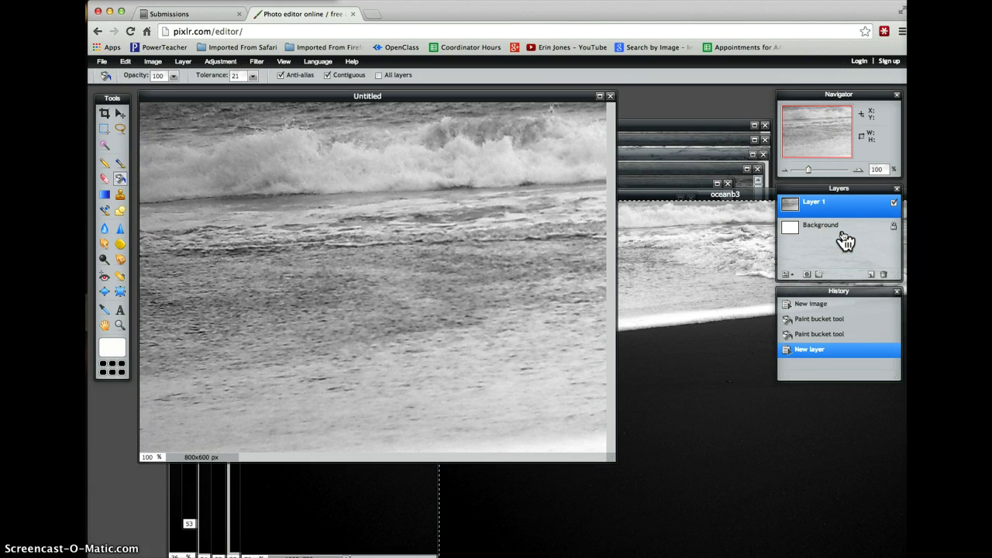
pyautogui.click(842, 148)
pyautogui.click(853, 271)
# Step: Free-transform Layer 1 into a small tile in the canvas's top-left corner and apply it
pyautogui.click(124, 62)
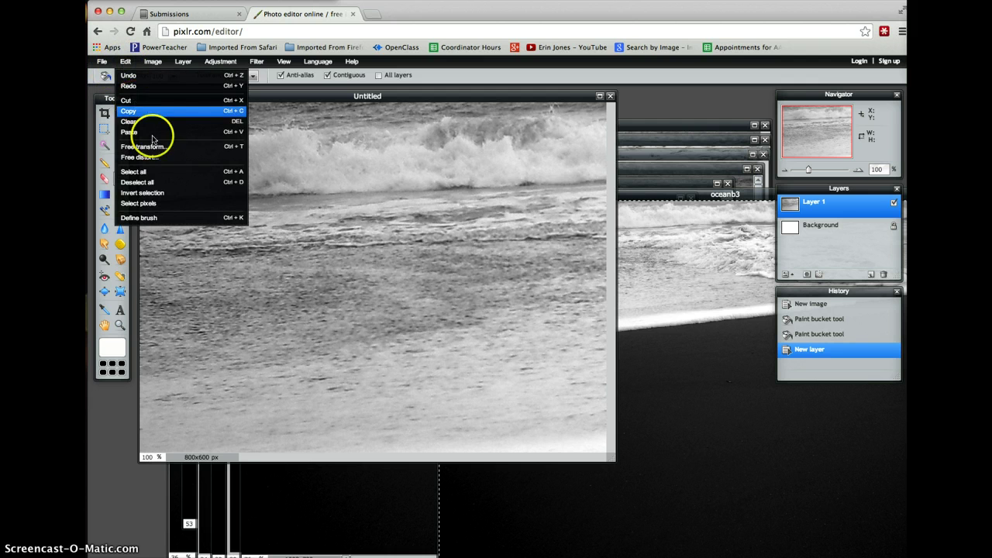
pyautogui.click(161, 152)
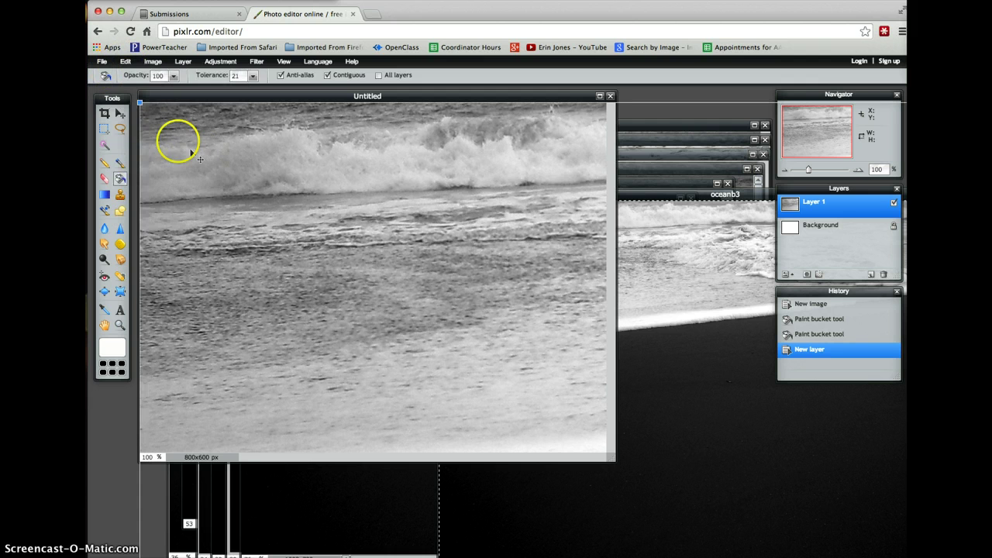
pyautogui.moveTo(140, 101)
pyautogui.mouseDown()
pyautogui.moveTo(399, 339)
pyautogui.moveTo(274, 225)
pyautogui.moveTo(388, 349)
pyautogui.moveTo(239, 174)
pyautogui.moveTo(398, 175)
pyautogui.mouseUp()
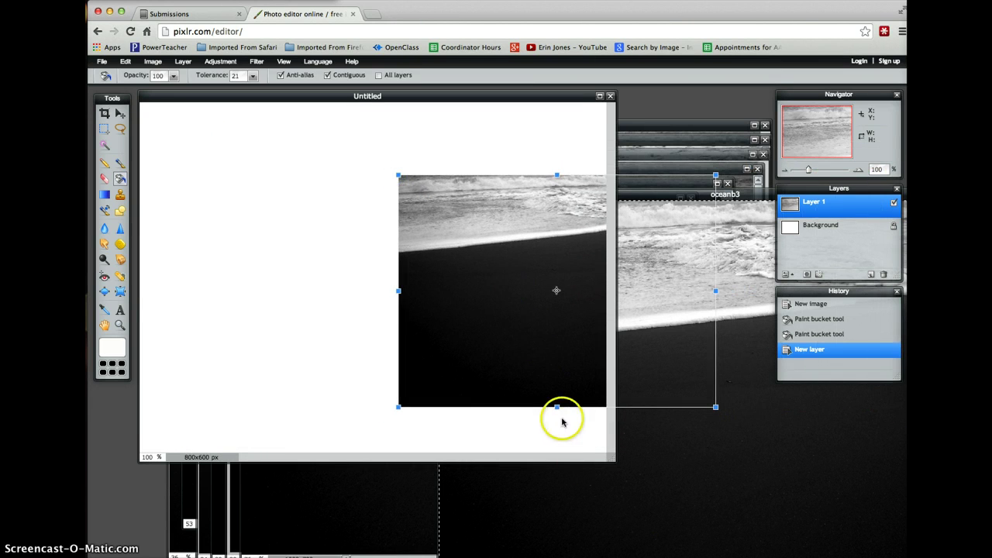
pyautogui.moveTo(557, 407); pyautogui.dragTo(555, 349)
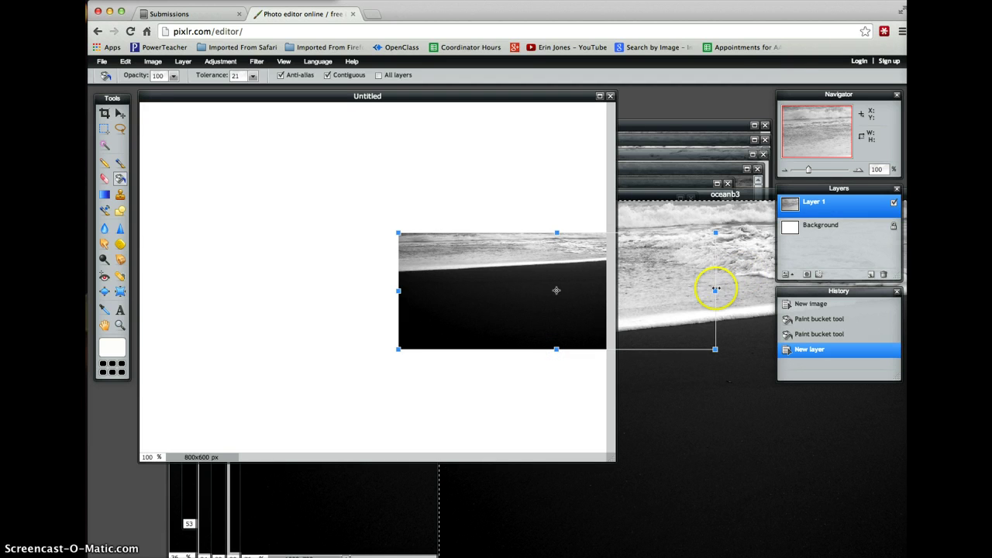
pyautogui.moveTo(715, 289); pyautogui.dragTo(620, 290)
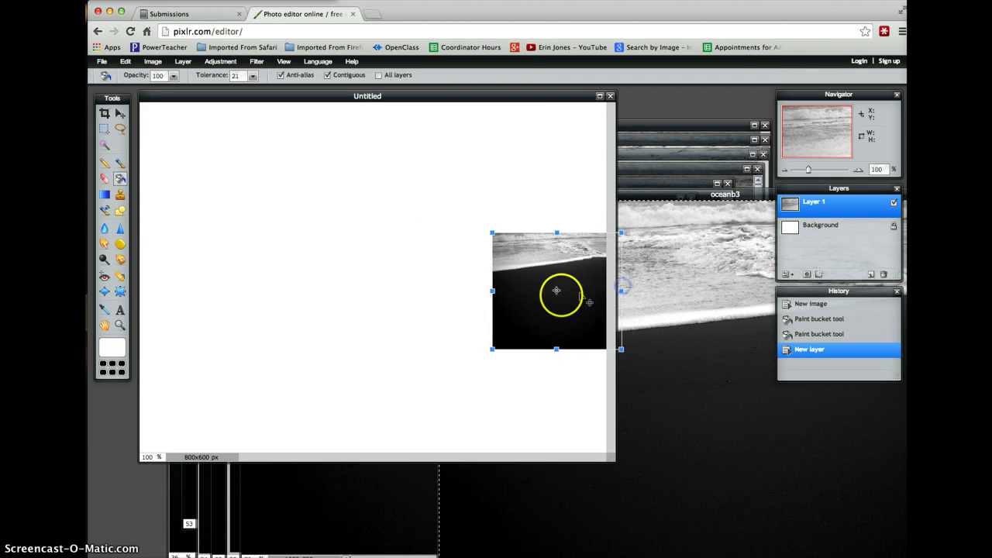
pyautogui.moveTo(555, 291); pyautogui.dragTo(210, 166)
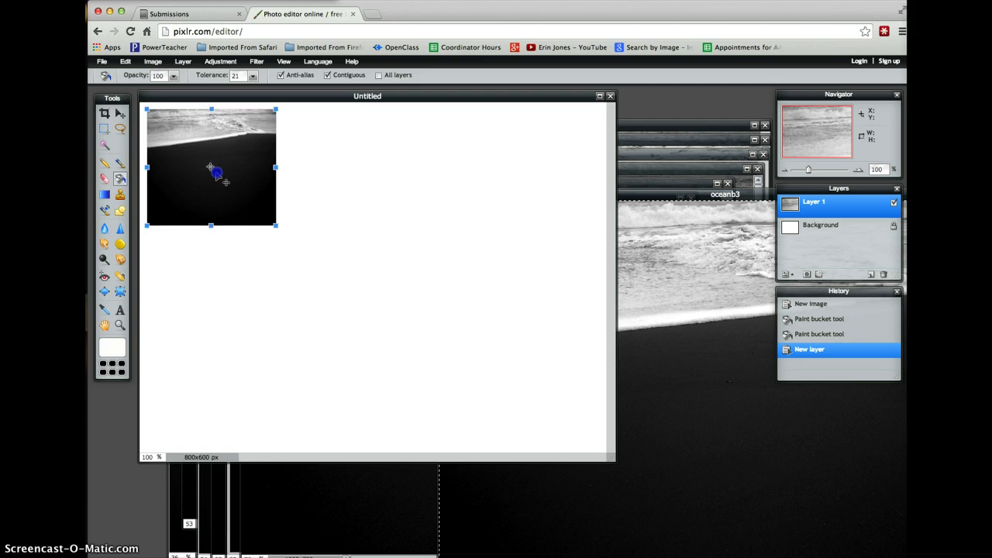
pyautogui.click(316, 318)
pyautogui.click(460, 337)
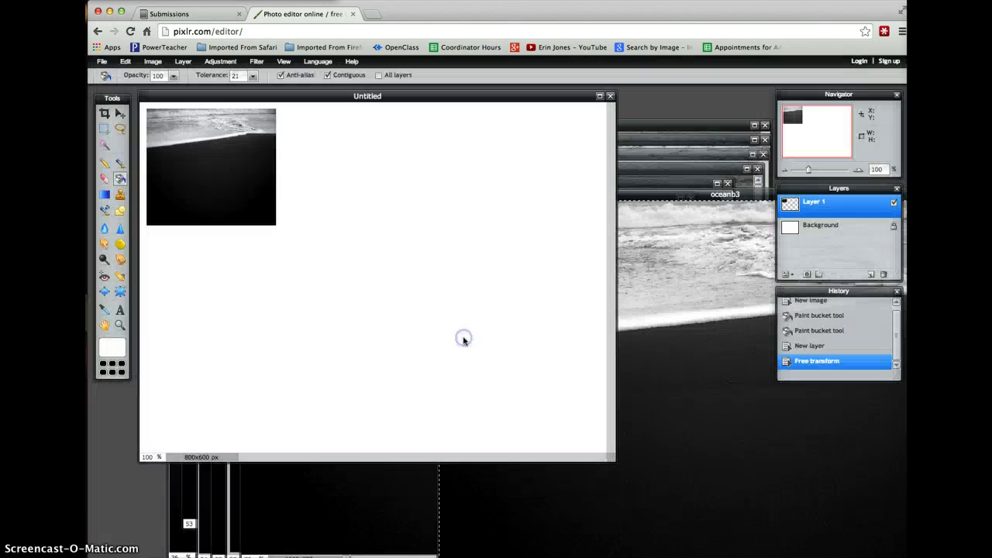
pyautogui.click(684, 410)
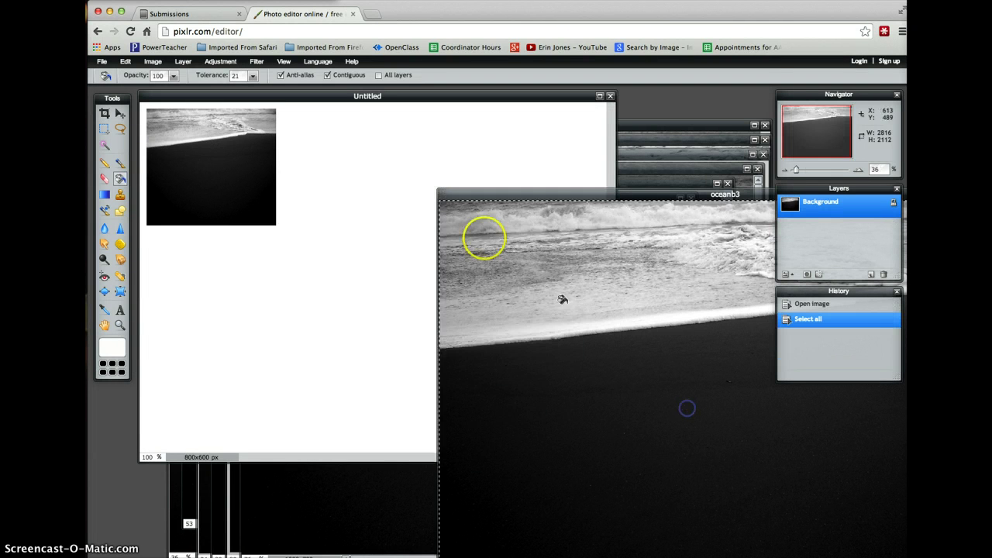
# Step: Close the oceanb3 window, discard its changes, and bring oceanbw11 to the front
pyautogui.click(538, 199)
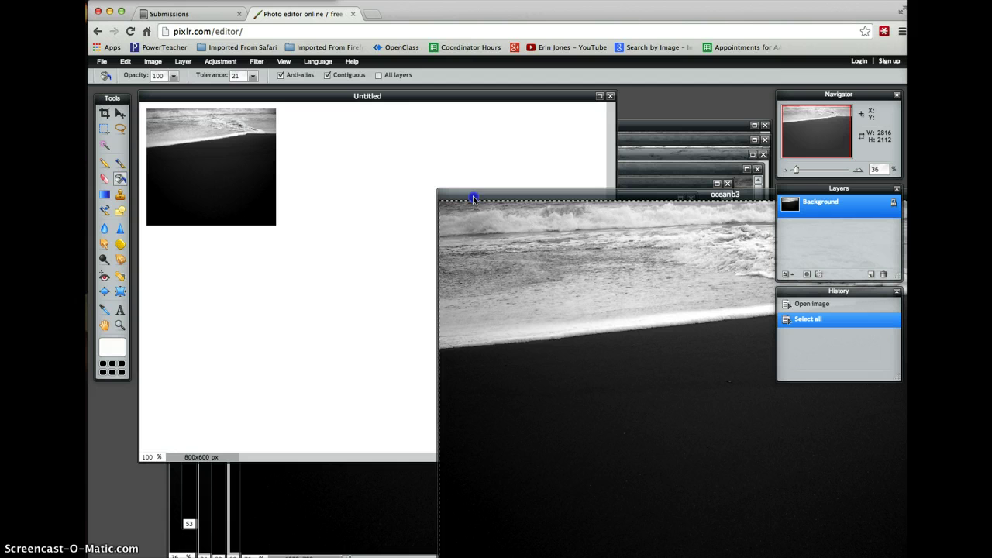
pyautogui.click(520, 244)
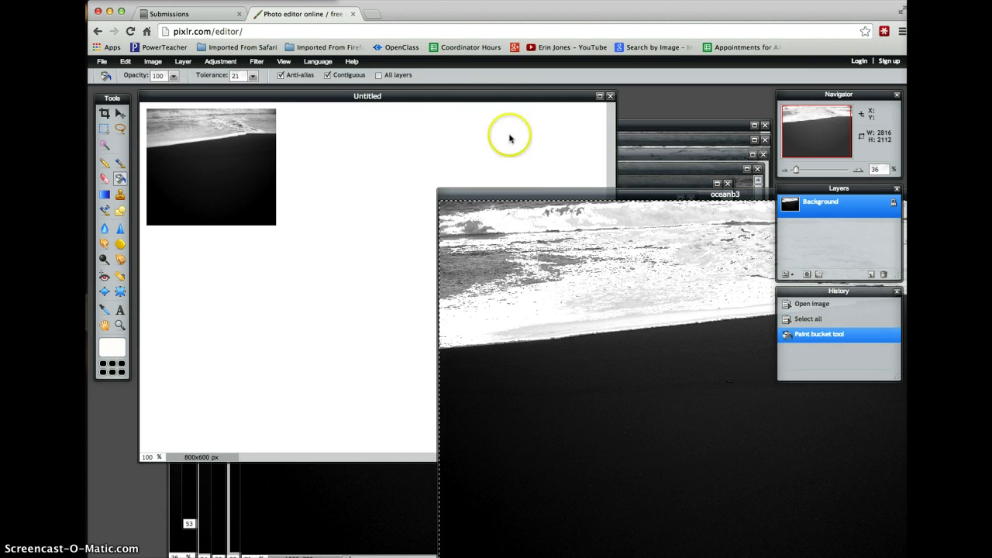
pyautogui.moveTo(536, 189); pyautogui.dragTo(159, 191)
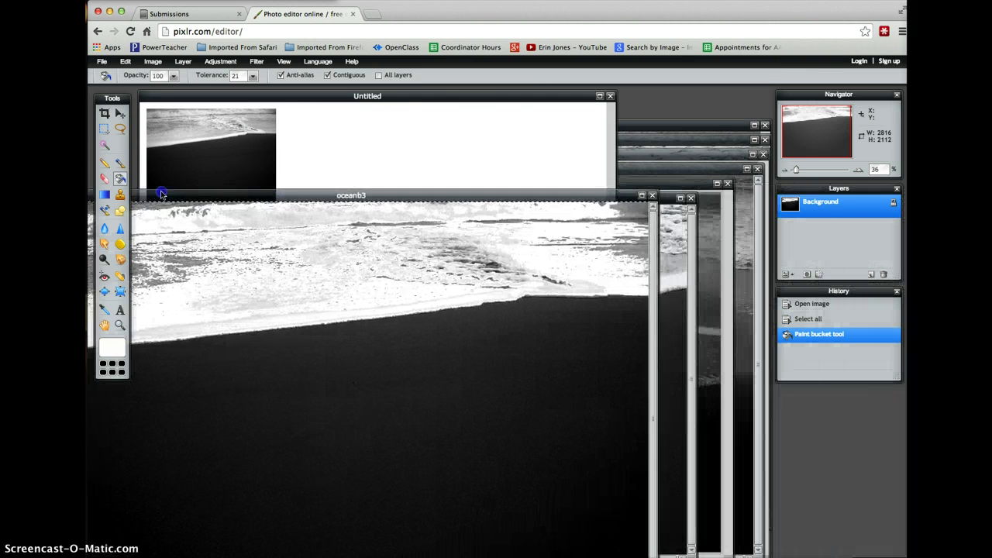
pyautogui.click(650, 195)
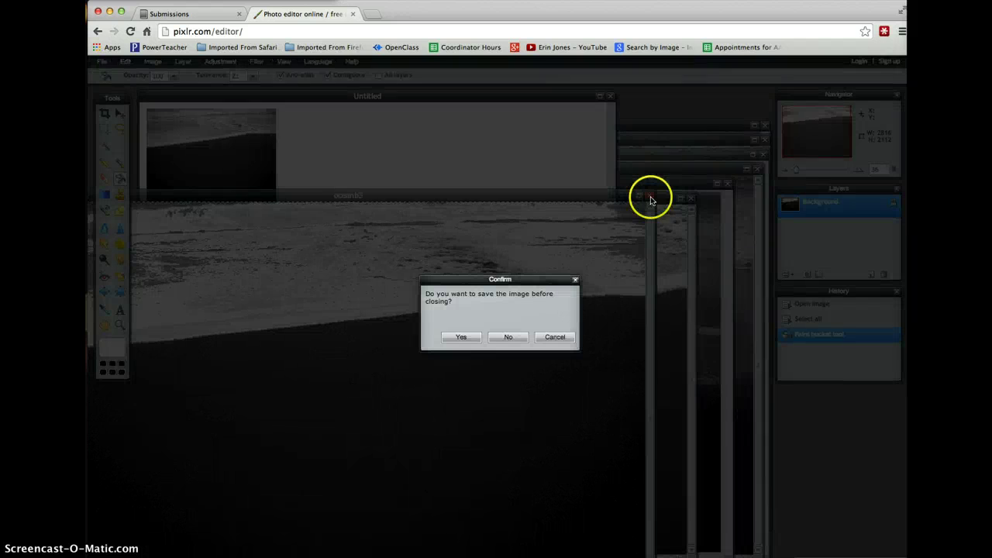
pyautogui.click(501, 338)
pyautogui.click(666, 260)
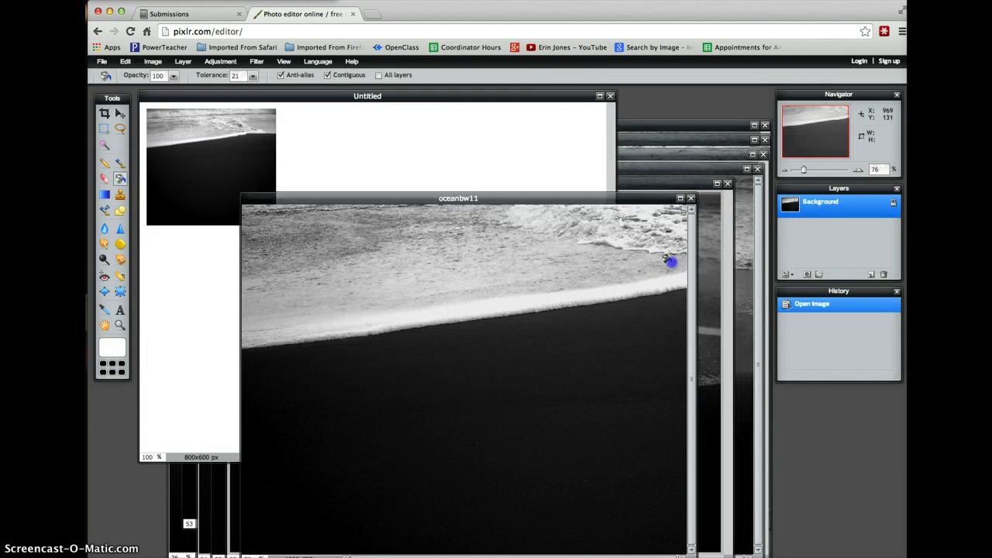
# Step: Select all of the oceanbw11 image and copy it
pyautogui.click(125, 62)
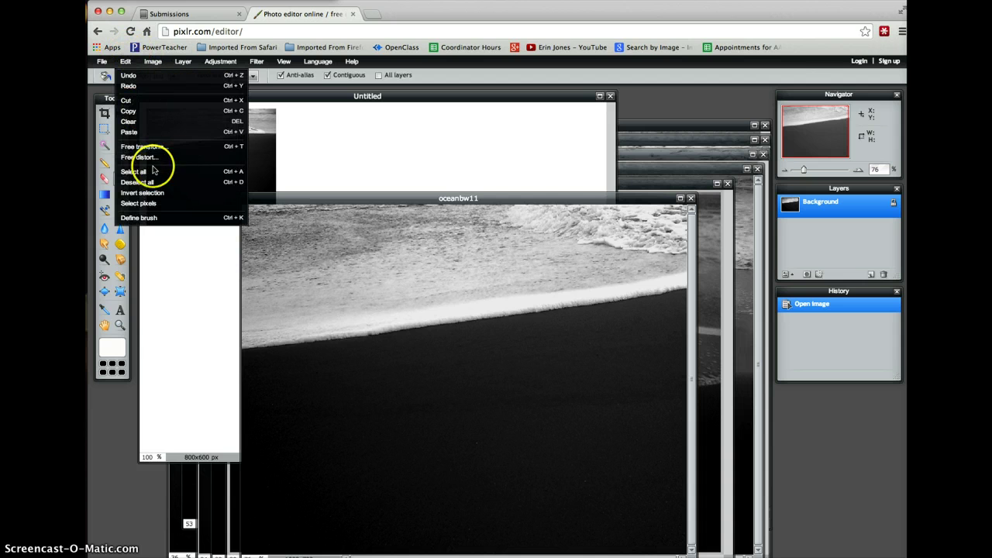
pyautogui.click(134, 171)
pyautogui.click(125, 62)
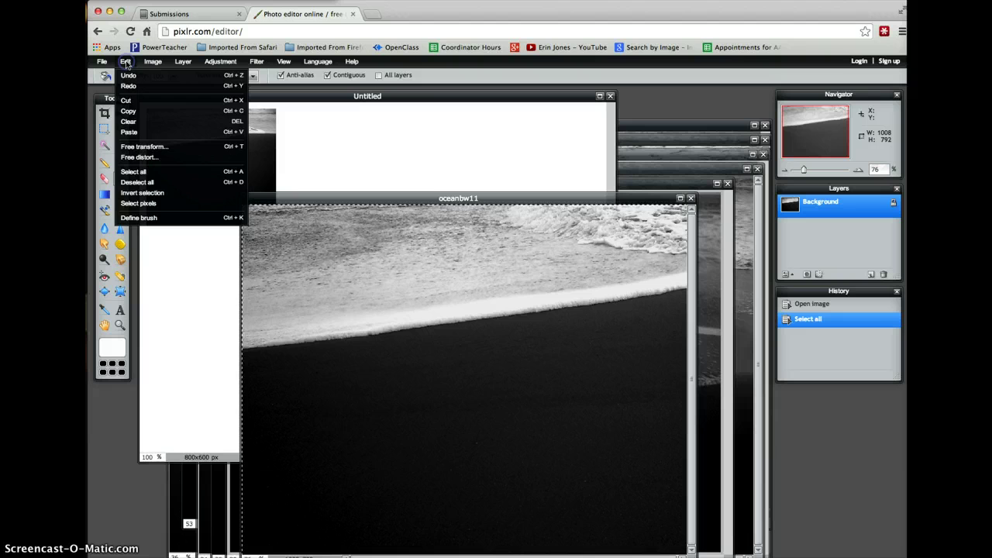
pyautogui.click(135, 113)
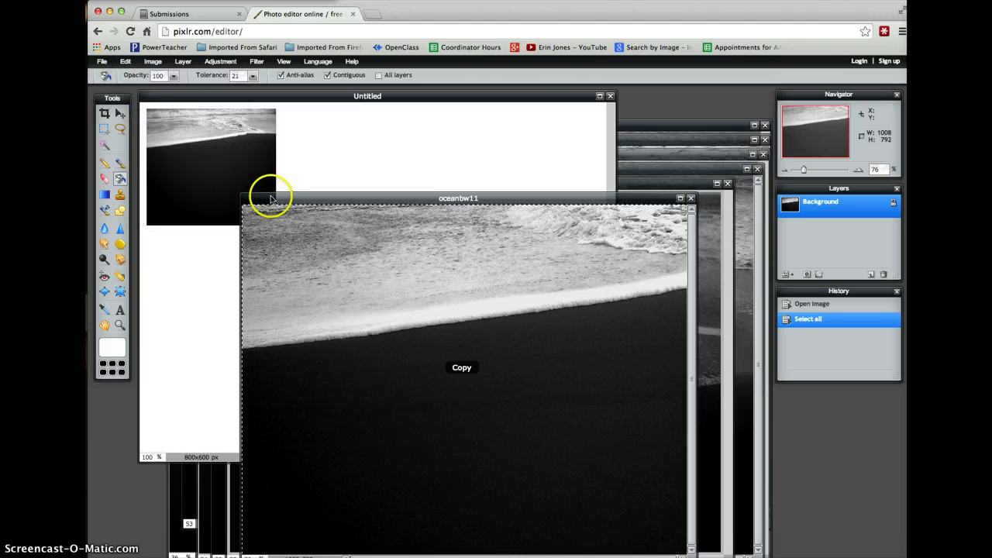
# Step: Paste it into the Untitled canvas as Layer 2 and start Free distort on it
pyautogui.moveTo(271, 196); pyautogui.dragTo(589, 250)
pyautogui.click(434, 236)
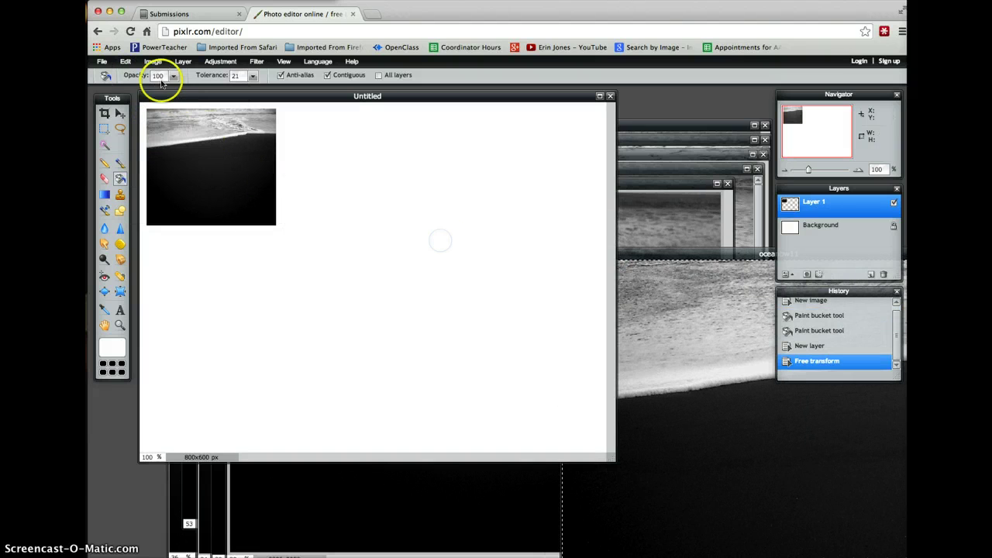
pyautogui.click(125, 62)
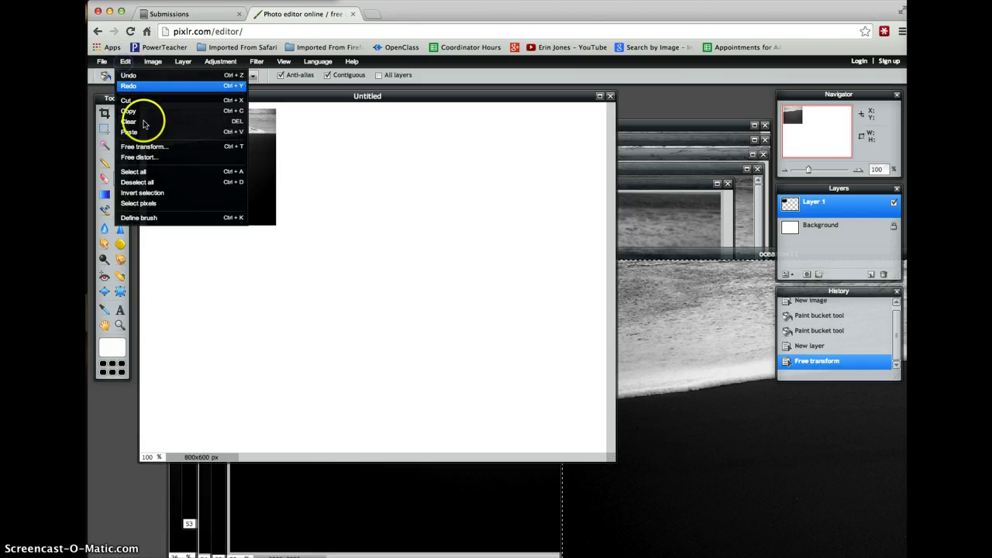
pyautogui.click(134, 129)
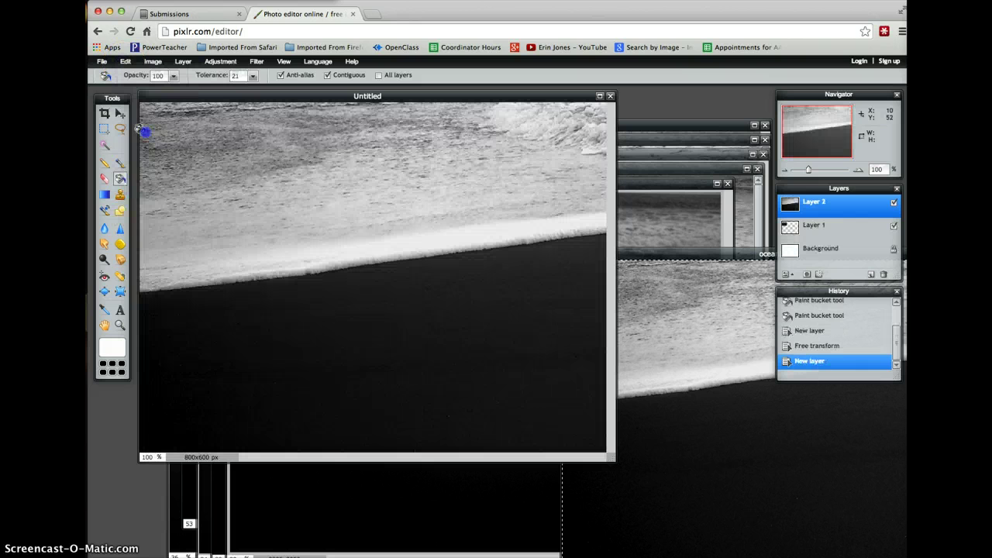
pyautogui.click(125, 61)
pyautogui.click(151, 153)
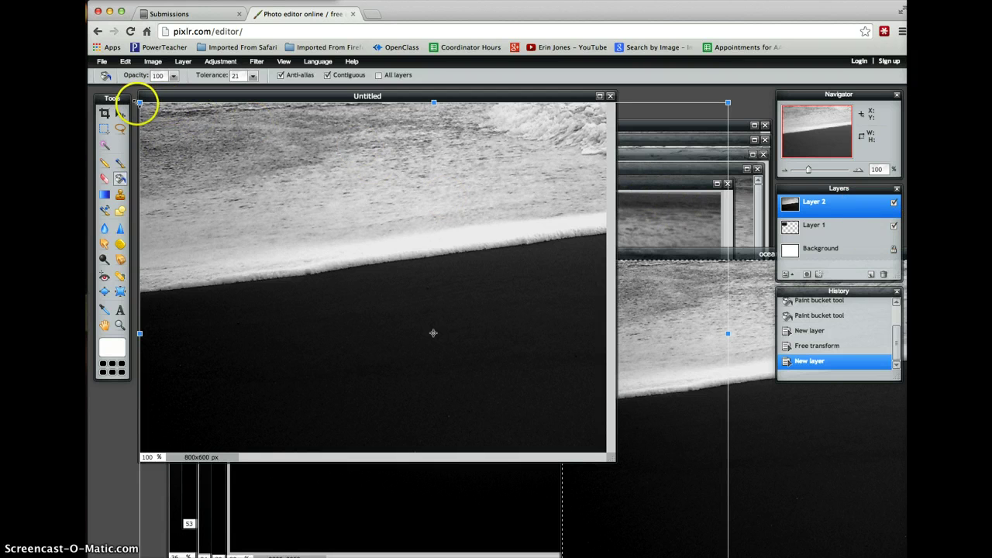
# Step: Shrink Layer 2 to a thumbnail, place it beside the first tile, and apply
pyautogui.moveTo(139, 103); pyautogui.dragTo(358, 277)
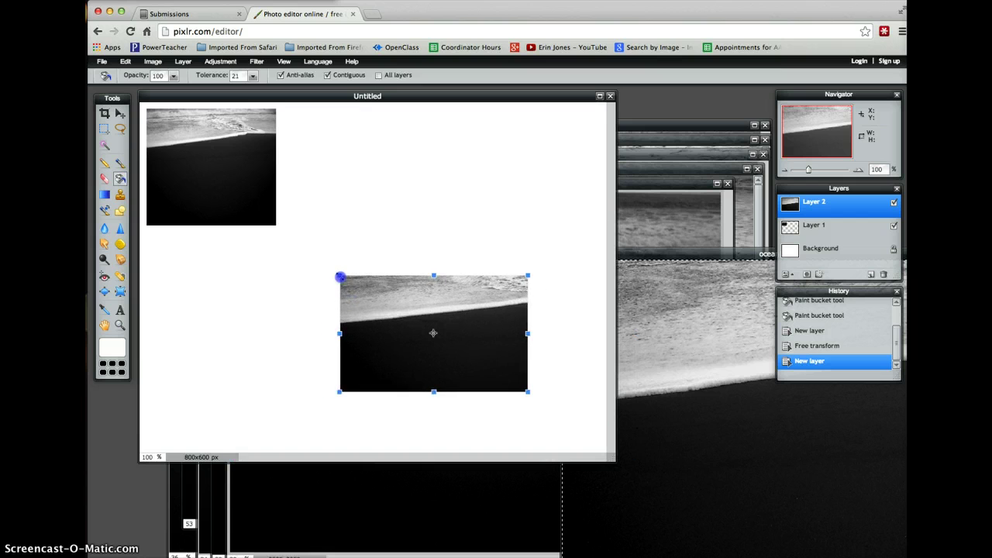
pyautogui.moveTo(433, 330)
pyautogui.mouseDown()
pyautogui.moveTo(383, 165)
pyautogui.moveTo(354, 155)
pyautogui.mouseUp()
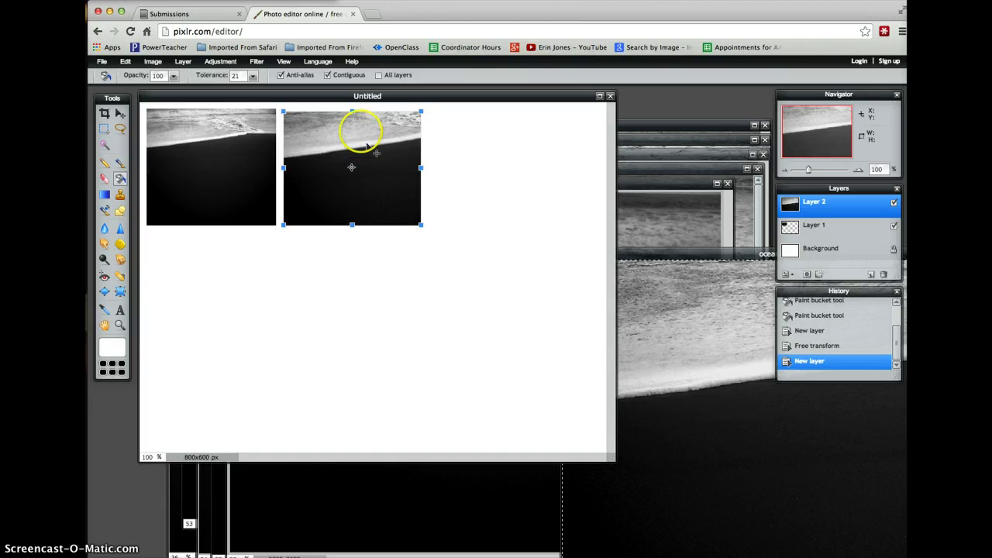
pyautogui.moveTo(352, 113); pyautogui.dragTo(353, 114)
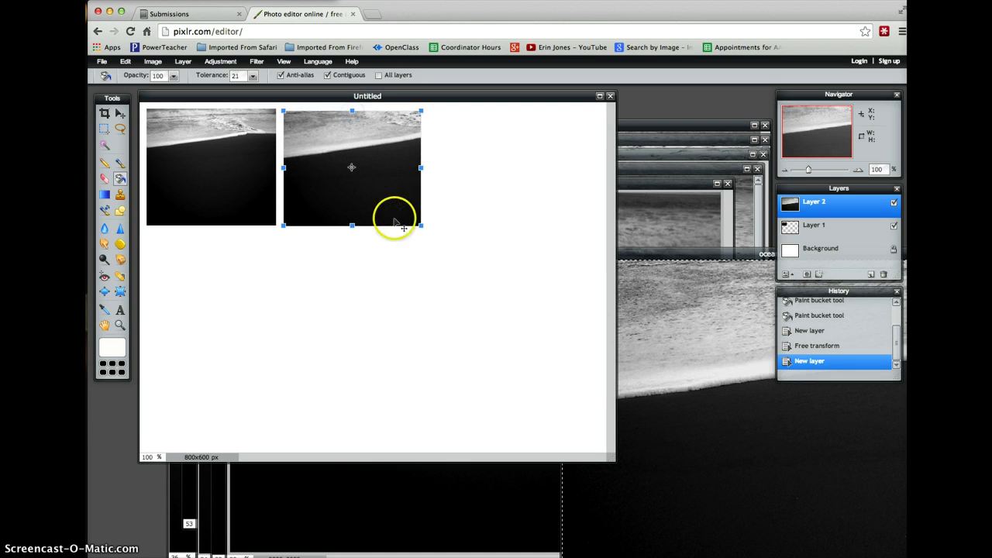
pyautogui.click(396, 257)
pyautogui.click(475, 334)
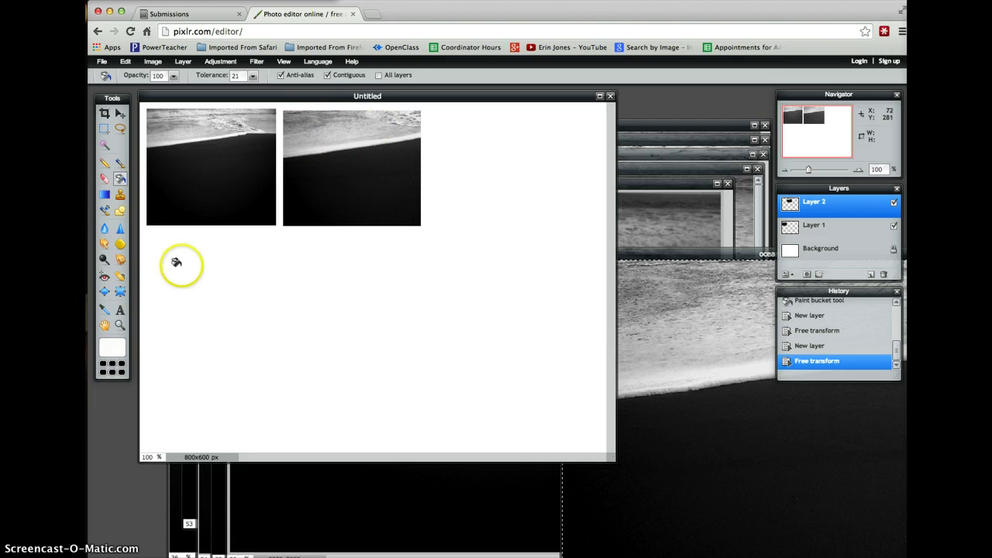
# Step: Select Layer 2 and nudge it with the Move tool into line with the first tile
pyautogui.click(831, 233)
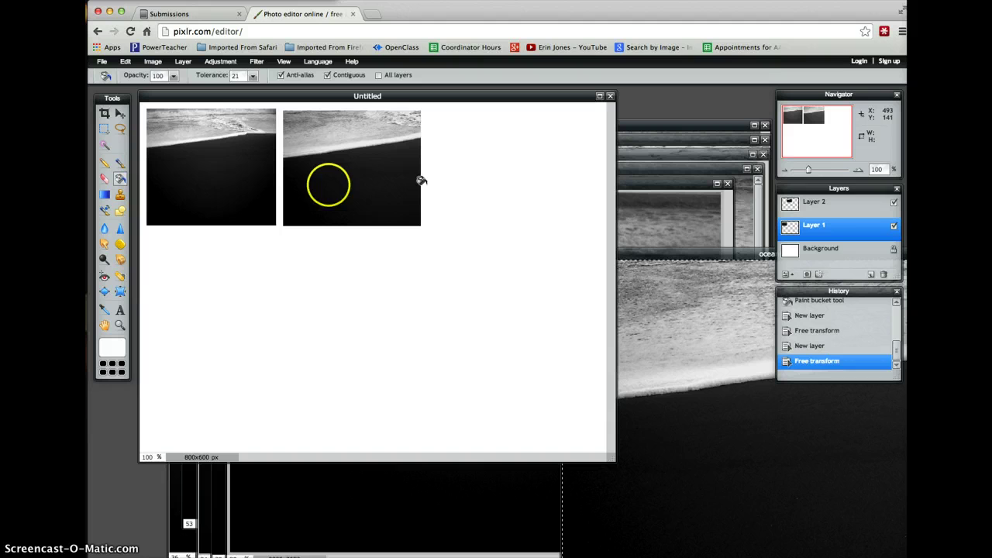
pyautogui.click(860, 203)
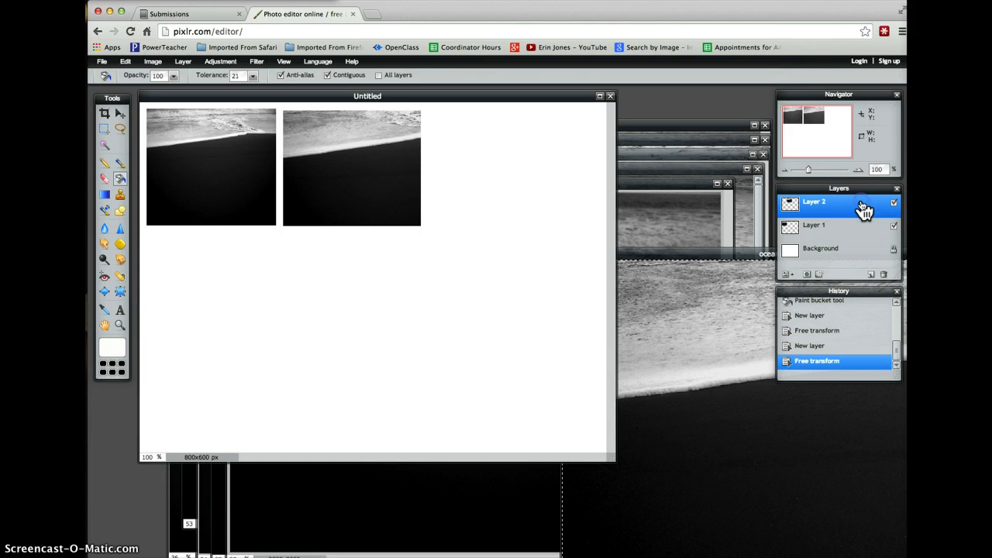
pyautogui.click(120, 113)
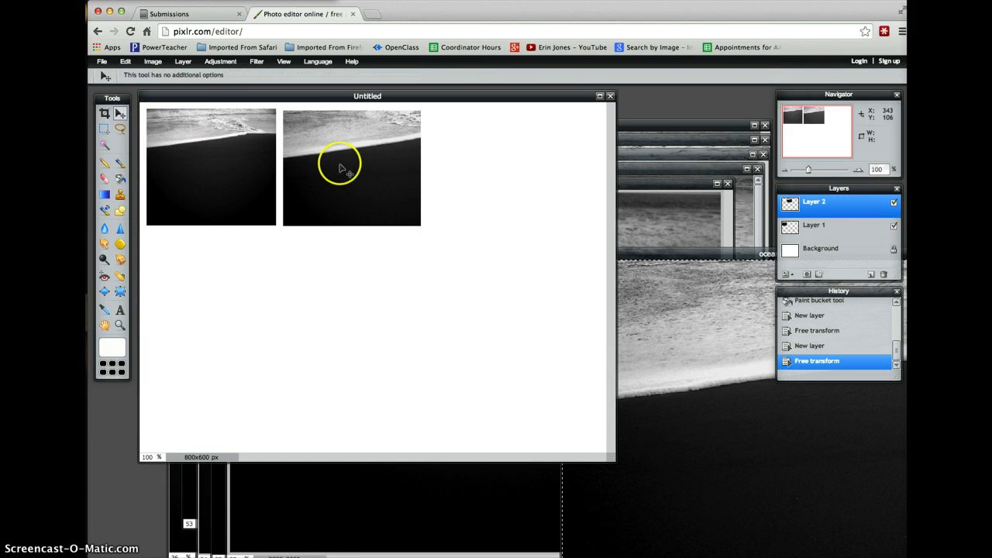
pyautogui.moveTo(340, 165); pyautogui.dragTo(340, 165)
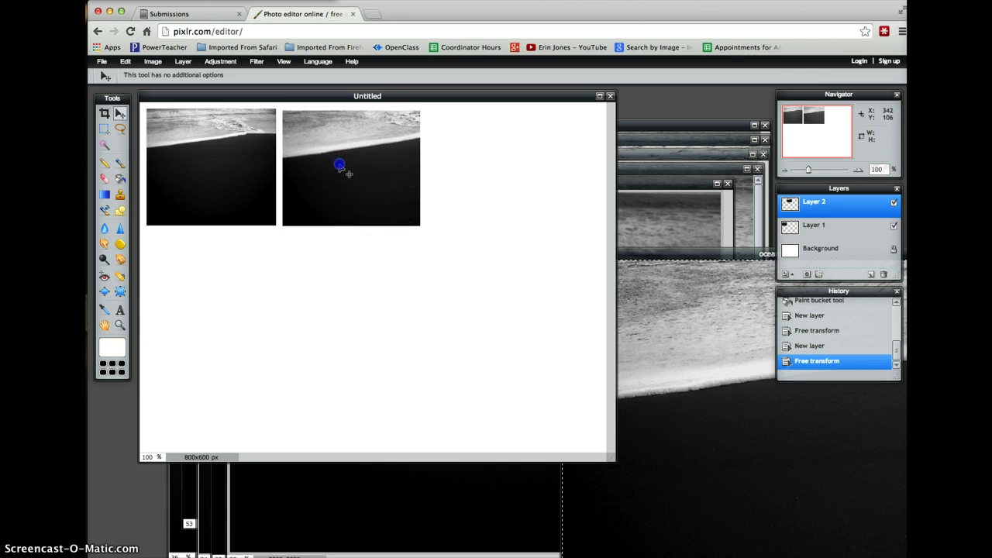
pyautogui.moveTo(244, 161); pyautogui.dragTo(246, 164)
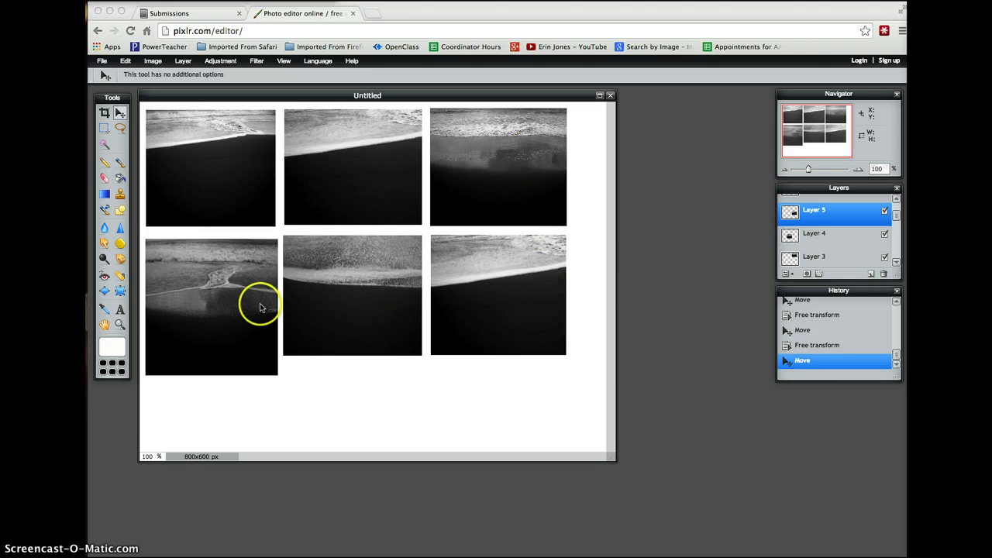
# Step: Select Layer 7 and drag the bottom-left ocean photo left and down
pyautogui.click(899, 220)
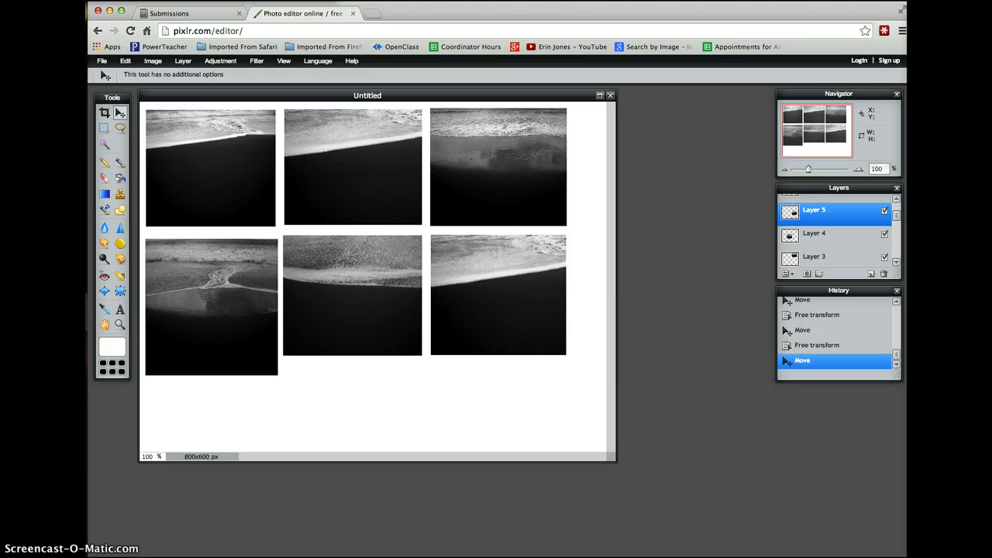
pyautogui.scroll(2, 897, 216)
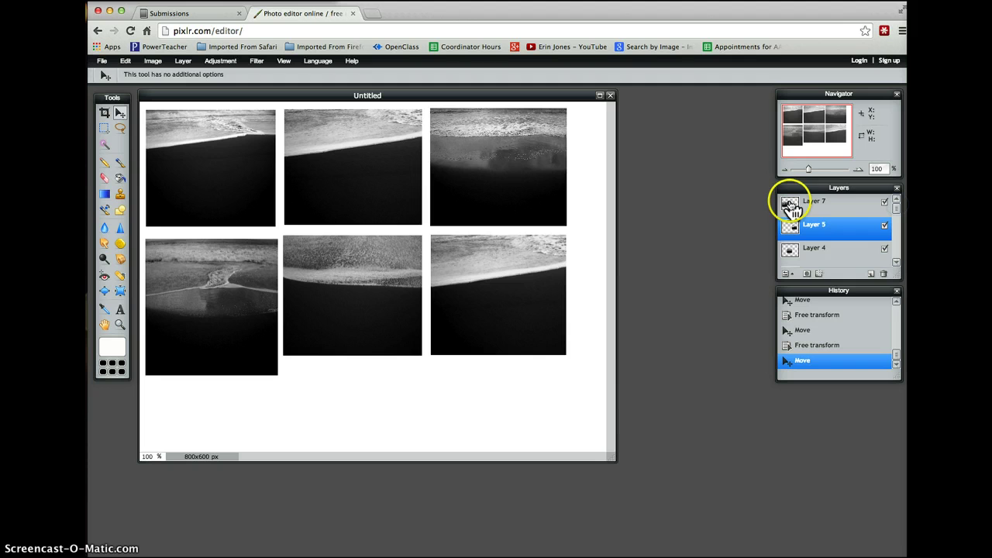
pyautogui.click(836, 208)
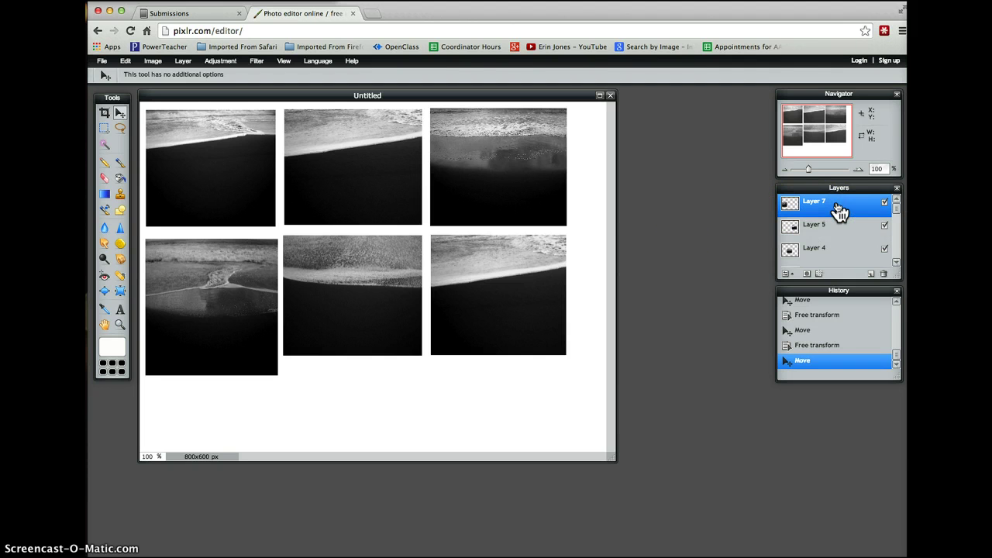
pyautogui.click(183, 317)
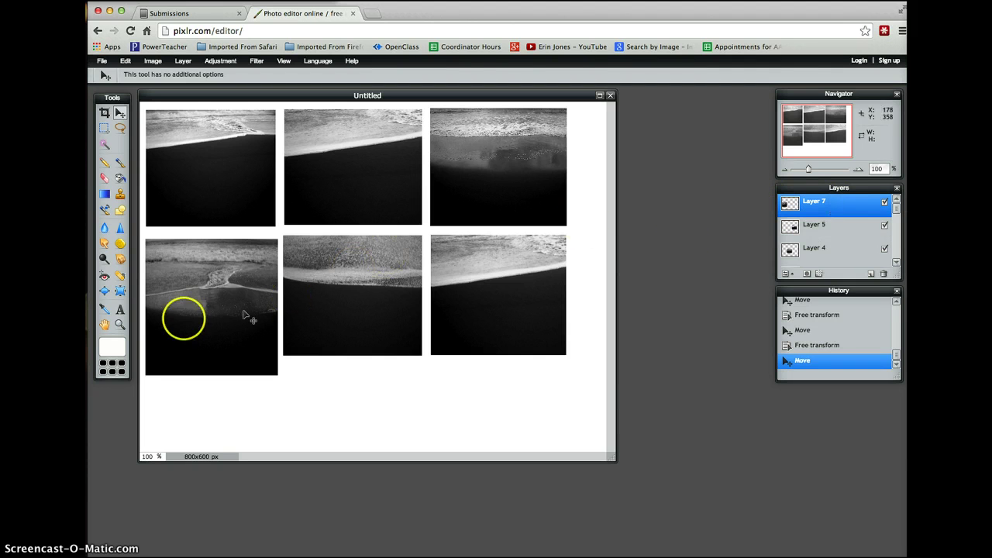
pyautogui.moveTo(214, 302)
pyautogui.mouseDown()
pyautogui.moveTo(191, 316)
pyautogui.moveTo(259, 290)
pyautogui.moveTo(208, 322)
pyautogui.moveTo(333, 188)
pyautogui.mouseUp()
# Step: Free-transform the bottom-left photo, reshaping its height and corners, and apply the change
pyautogui.click(125, 61)
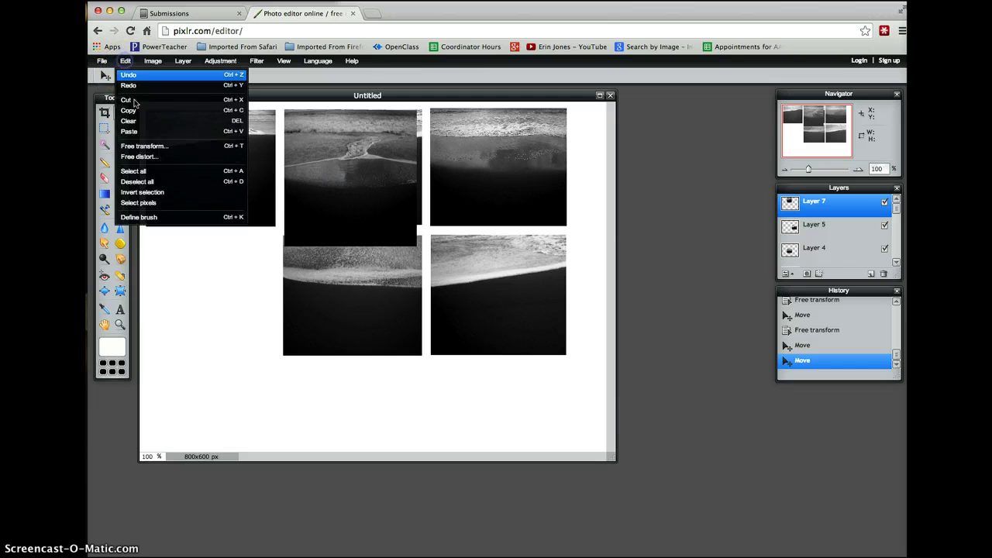
pyautogui.click(147, 146)
pyautogui.moveTo(349, 244); pyautogui.dragTo(349, 226)
pyautogui.moveTo(349, 178); pyautogui.dragTo(350, 159)
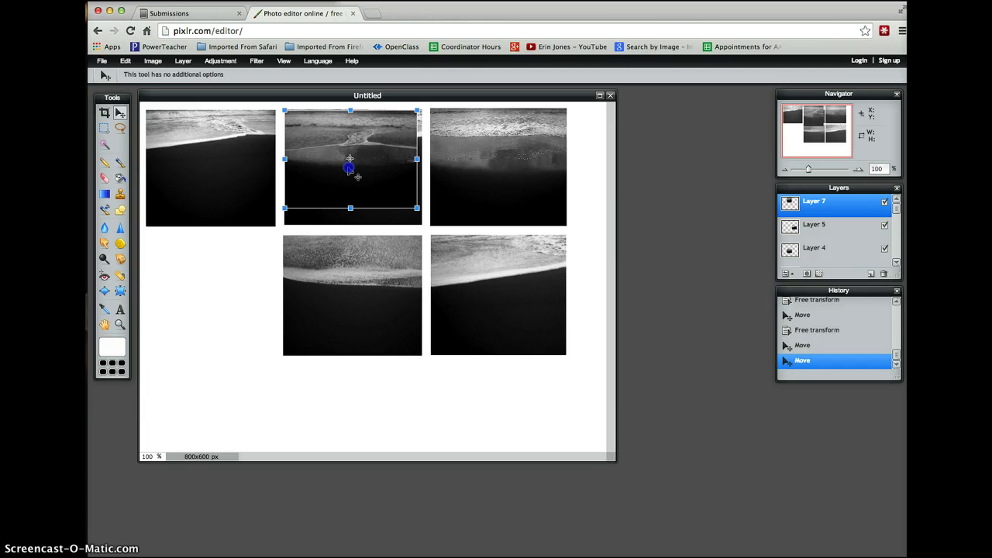
pyautogui.moveTo(402, 208); pyautogui.dragTo(406, 221)
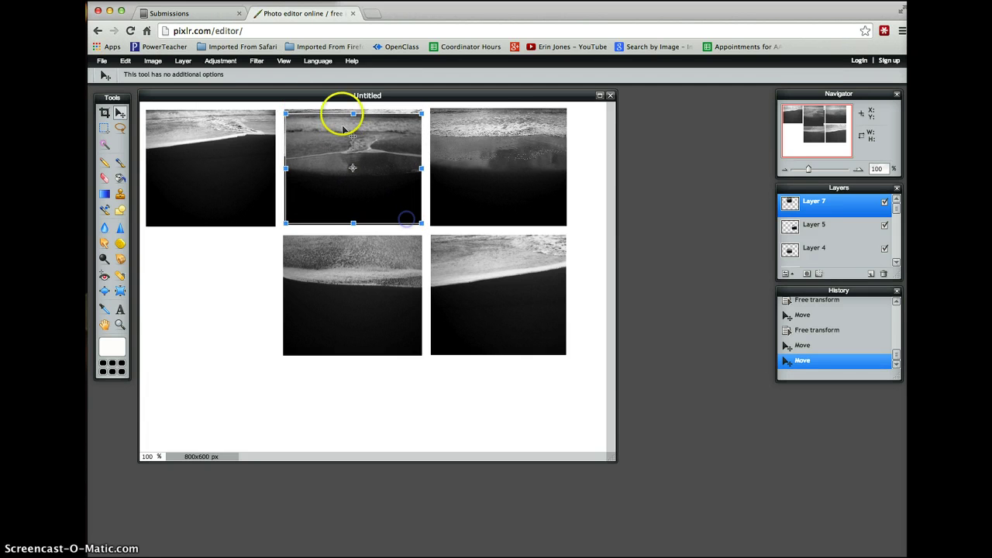
pyautogui.moveTo(353, 114); pyautogui.dragTo(353, 110)
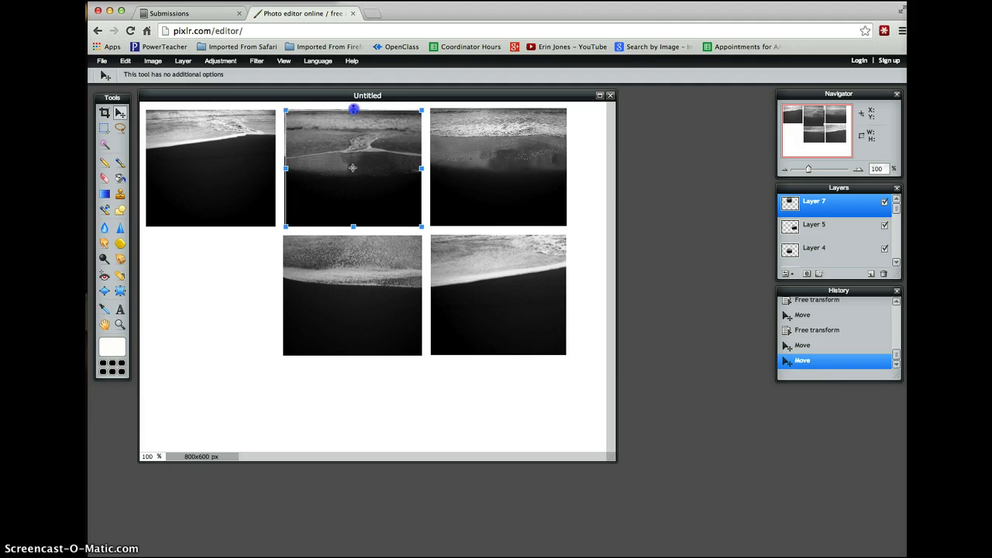
pyautogui.click(245, 272)
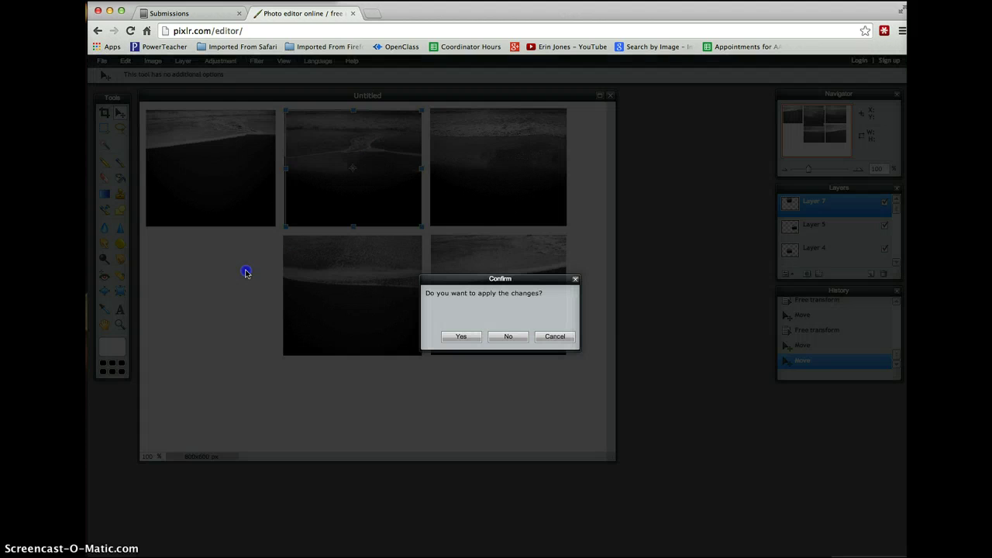
pyautogui.click(472, 339)
# Step: Move the photo into the bottom-left slot and widen it to match its neighbours
pyautogui.moveTo(361, 168); pyautogui.dragTo(220, 299)
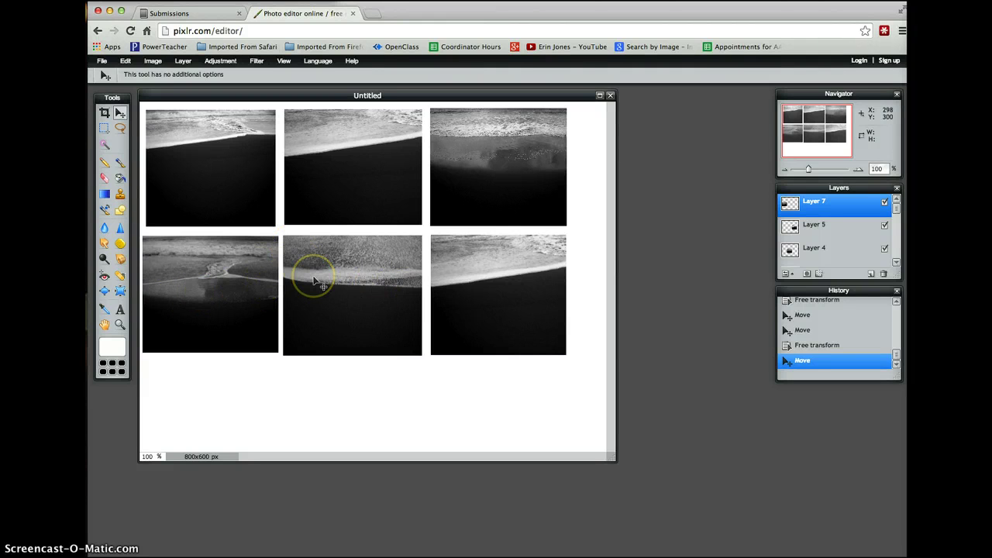
pyautogui.click(124, 60)
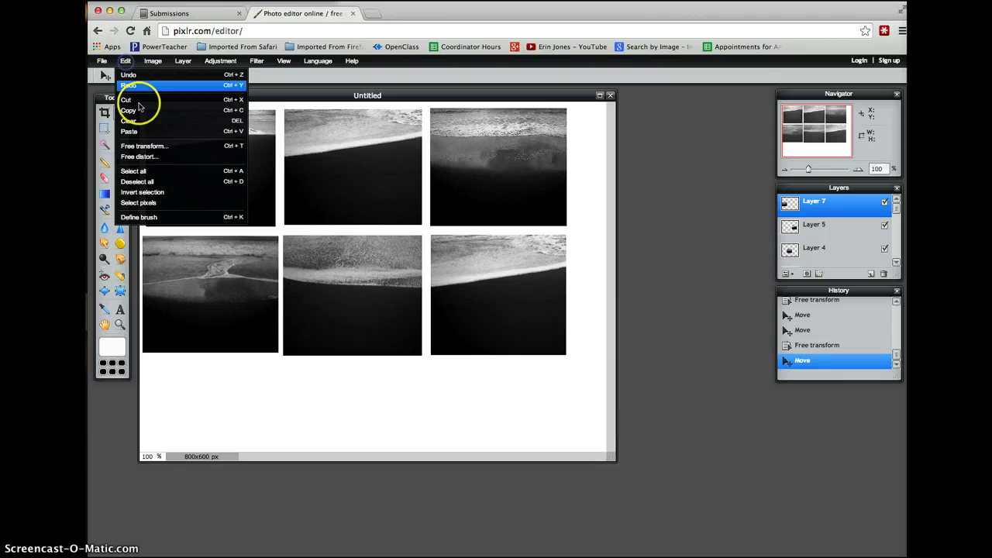
pyautogui.click(144, 146)
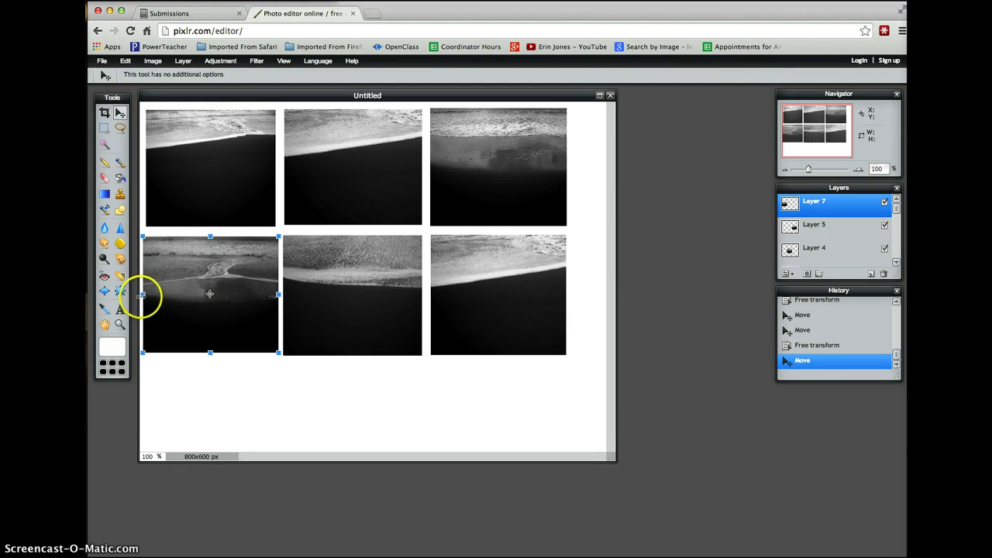
pyautogui.moveTo(141, 296); pyautogui.dragTo(143, 296)
pyautogui.moveTo(188, 360); pyautogui.dragTo(210, 355)
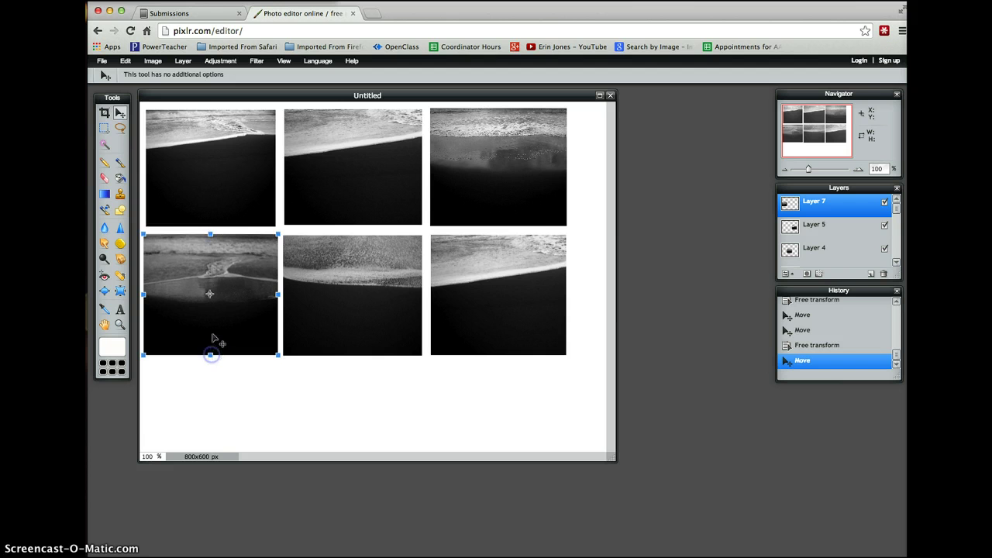
pyautogui.click(241, 128)
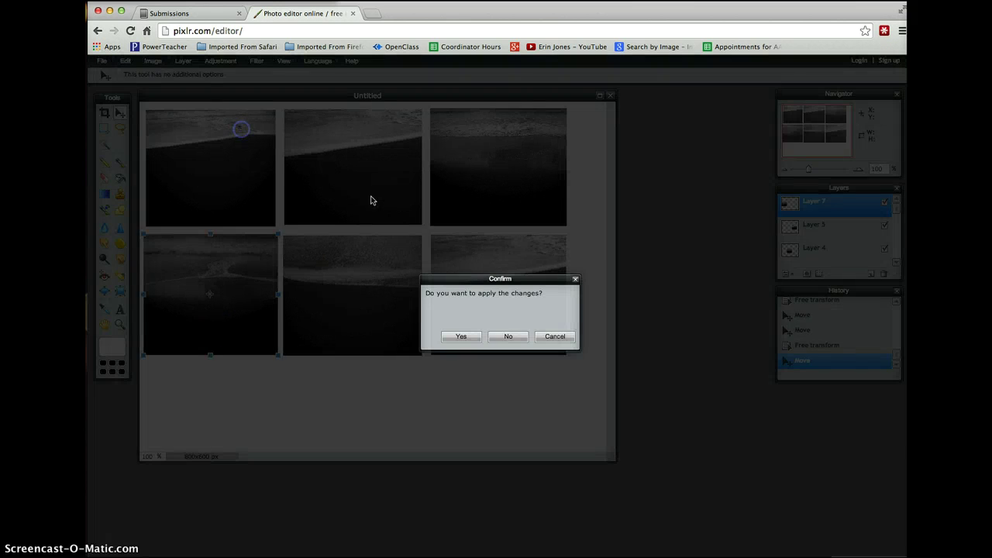
pyautogui.click(471, 338)
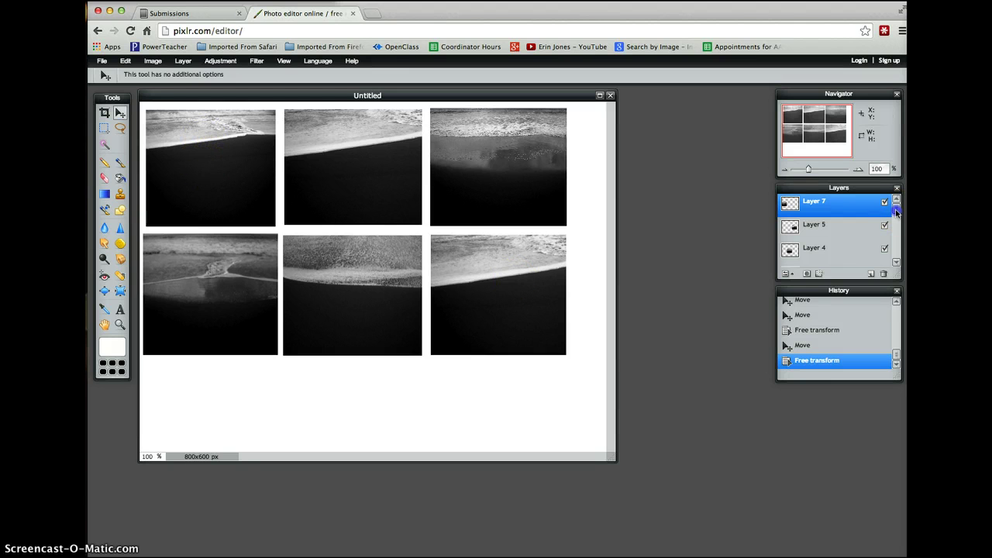
# Step: Free-transform Layer 1 into the top-left slot, widened to match its neighbours, and apply
pyautogui.moveTo(896, 212); pyautogui.dragTo(897, 250)
pyautogui.click(874, 240)
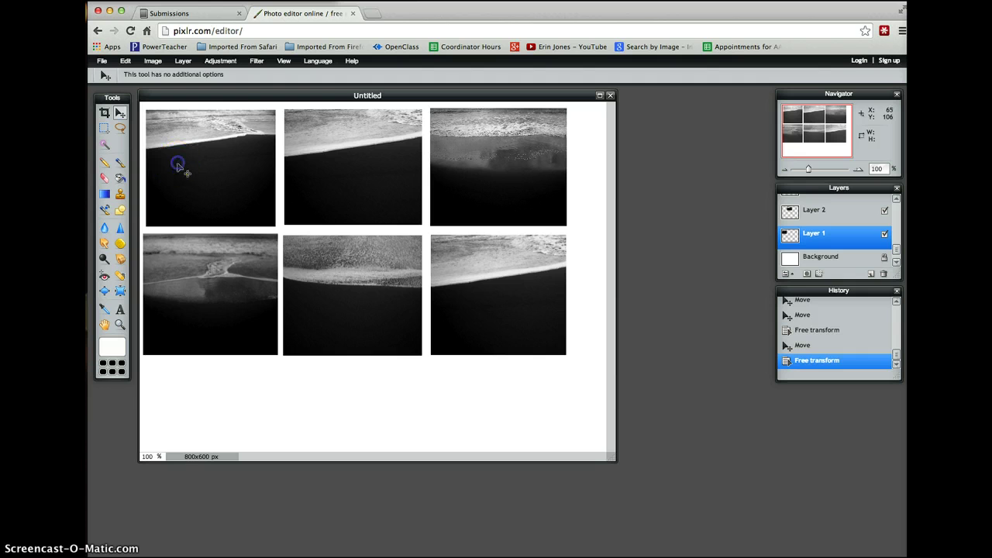
pyautogui.click(127, 63)
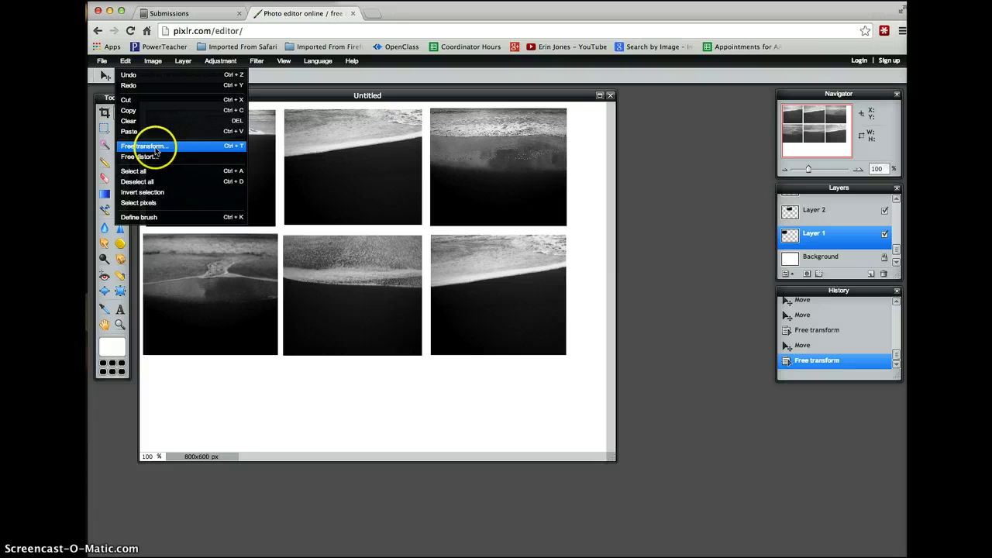
pyautogui.click(143, 146)
pyautogui.moveTo(217, 174)
pyautogui.mouseDown()
pyautogui.moveTo(218, 310)
pyautogui.moveTo(218, 299)
pyautogui.mouseUp()
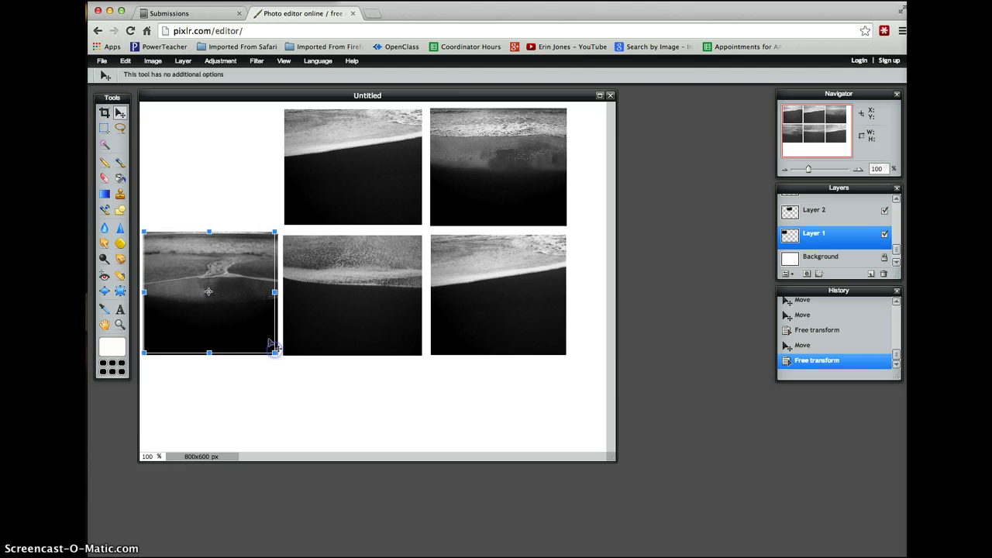
pyautogui.moveTo(274, 349); pyautogui.dragTo(269, 215)
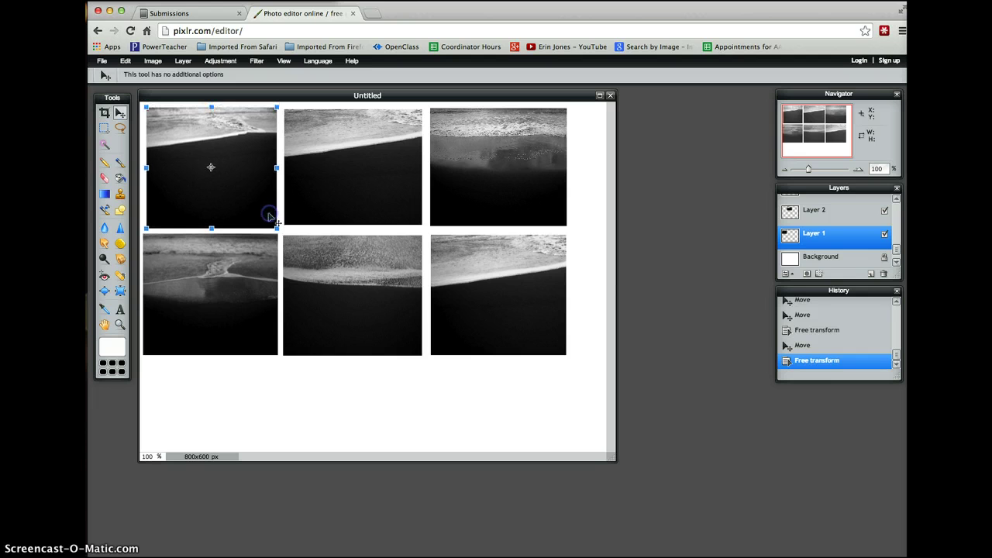
pyautogui.moveTo(214, 225); pyautogui.dragTo(214, 224)
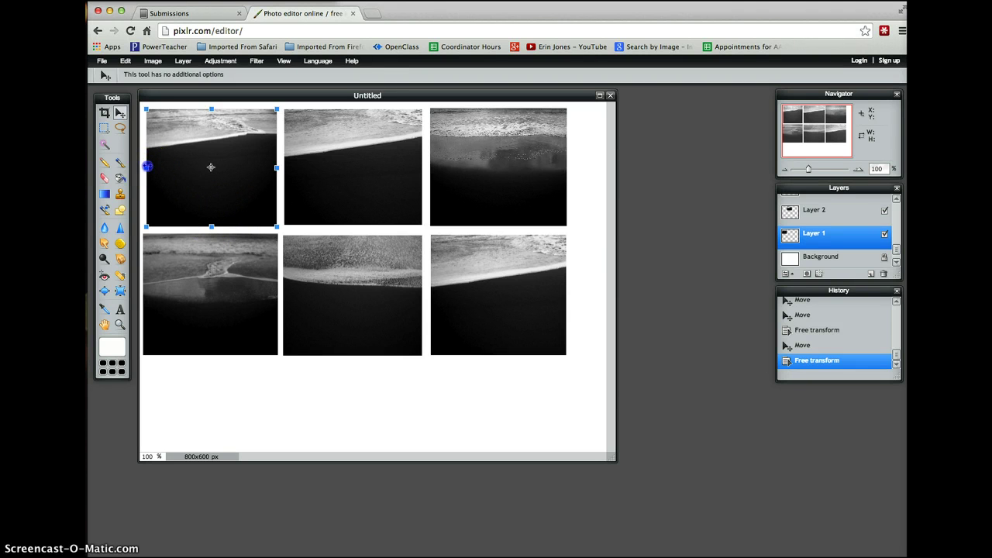
pyautogui.moveTo(147, 166); pyautogui.dragTo(145, 166)
pyautogui.click(210, 227)
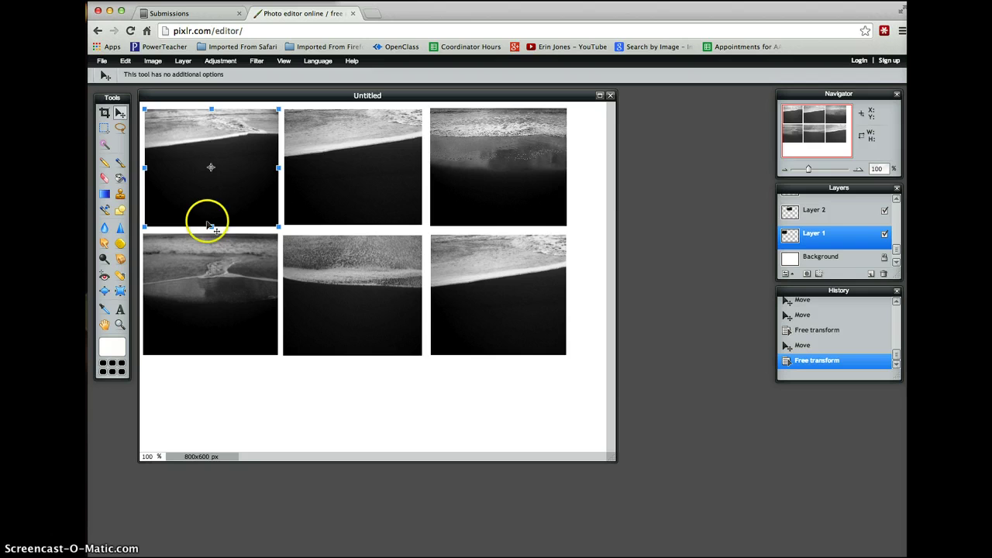
pyautogui.click(365, 387)
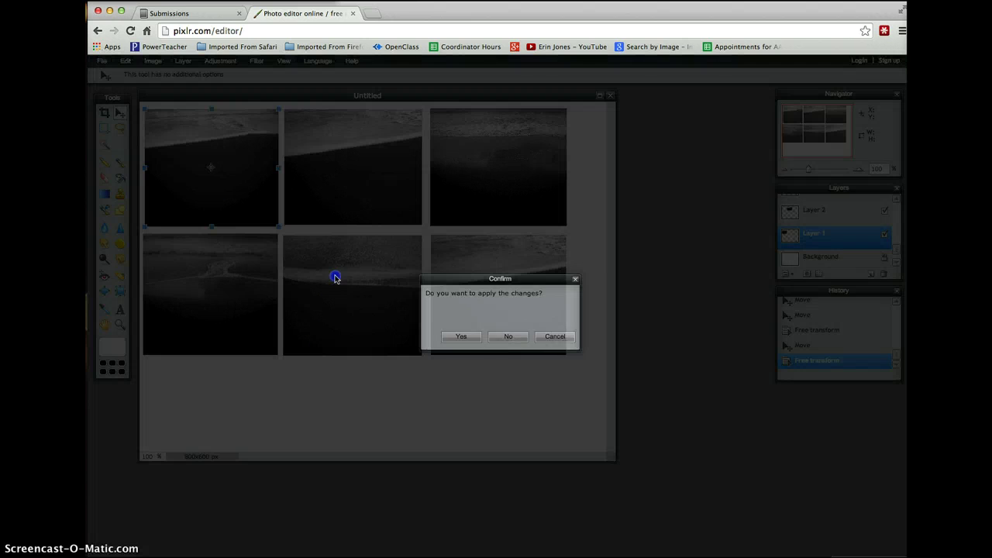
pyautogui.click(481, 334)
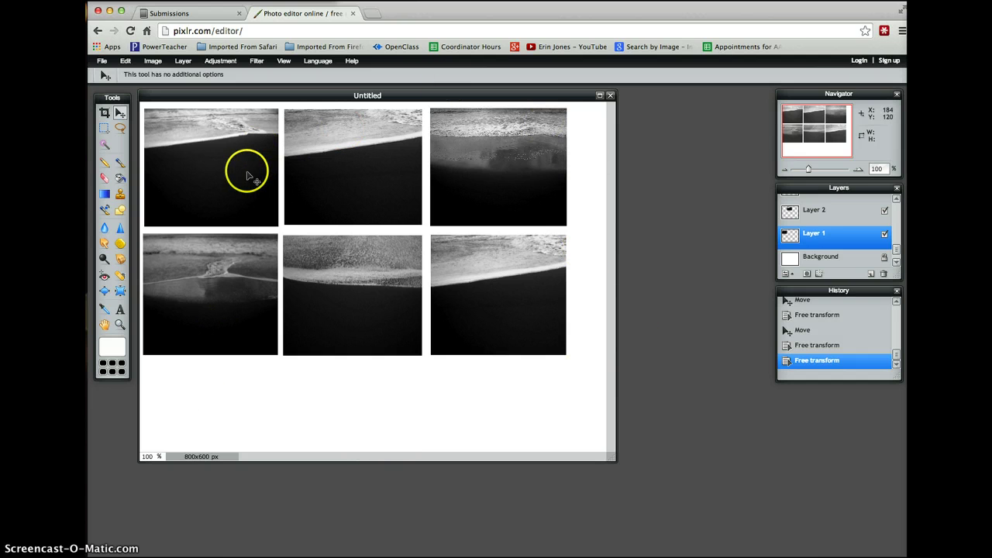
# Step: Trim the top-left photo's height slightly with a second free transform and apply
pyautogui.click(126, 60)
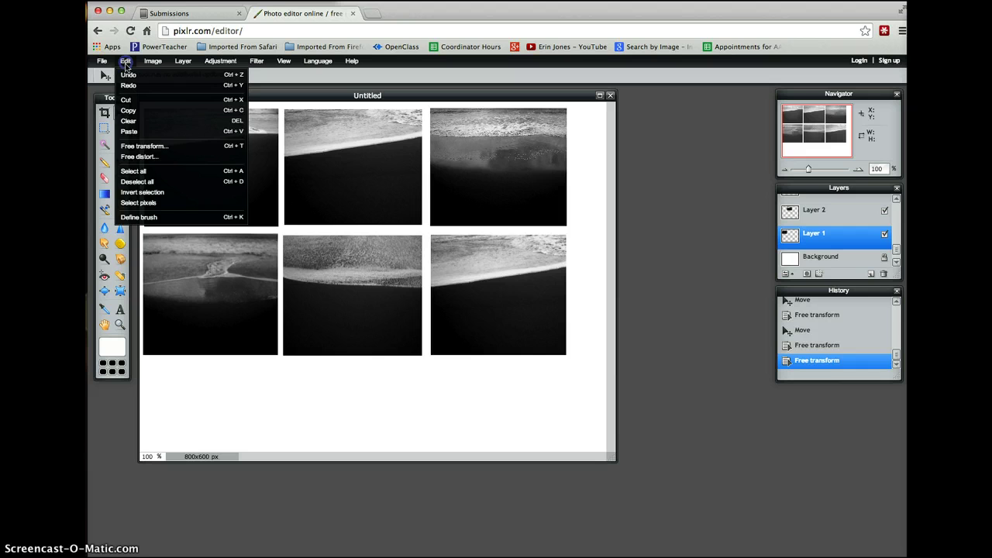
pyautogui.click(161, 152)
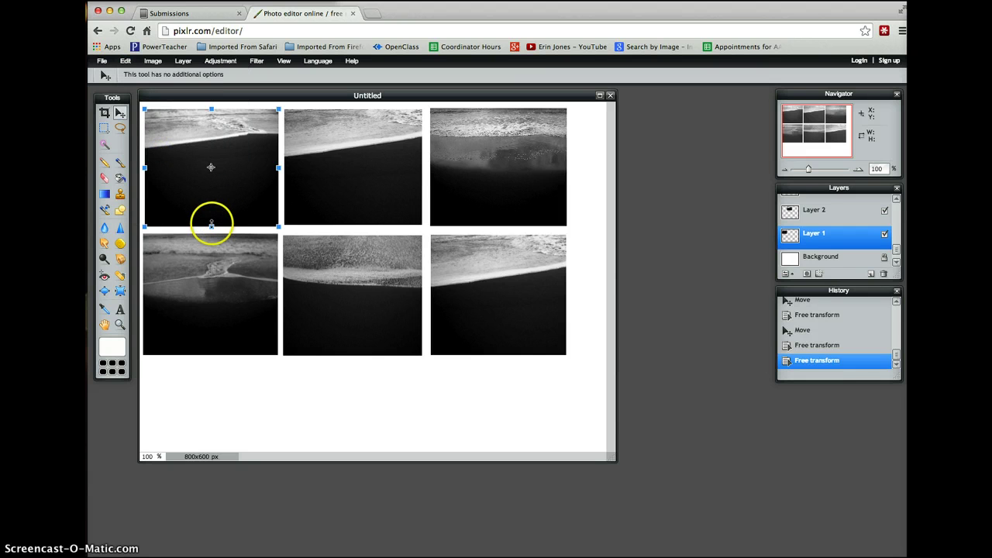
pyautogui.moveTo(211, 224); pyautogui.dragTo(215, 208)
pyautogui.click(317, 269)
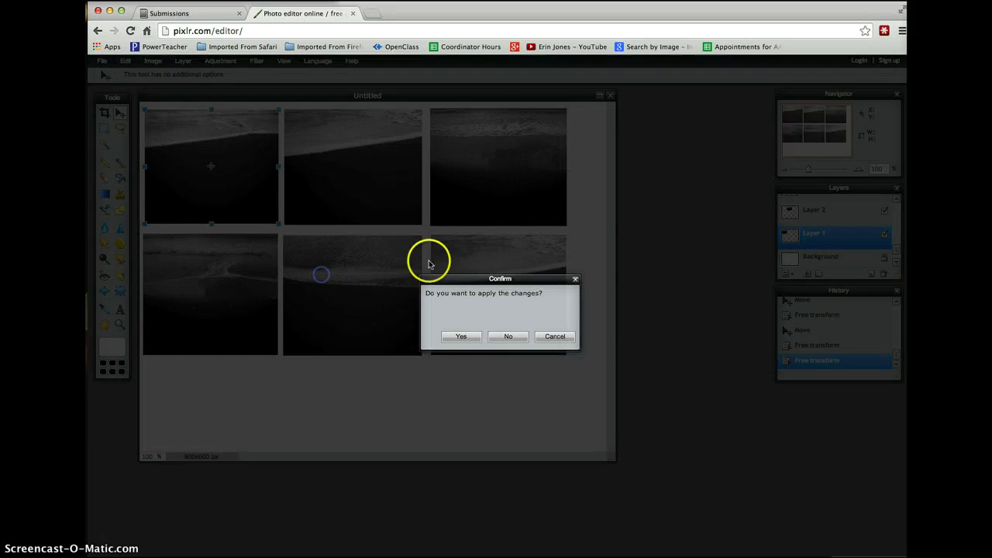
pyautogui.click(455, 333)
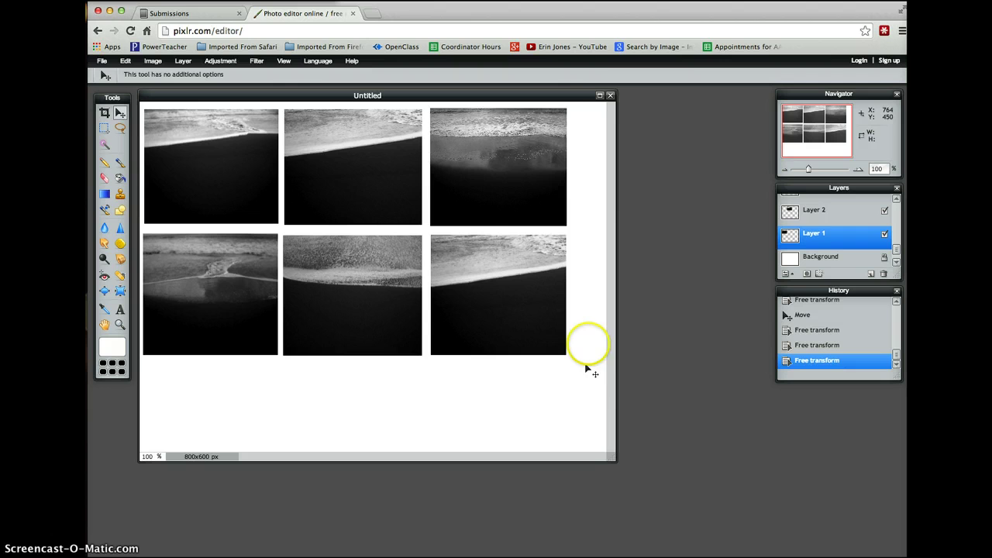
# Step: Marquee-select the area around all six photos and crop the canvas to it
pyautogui.click(105, 128)
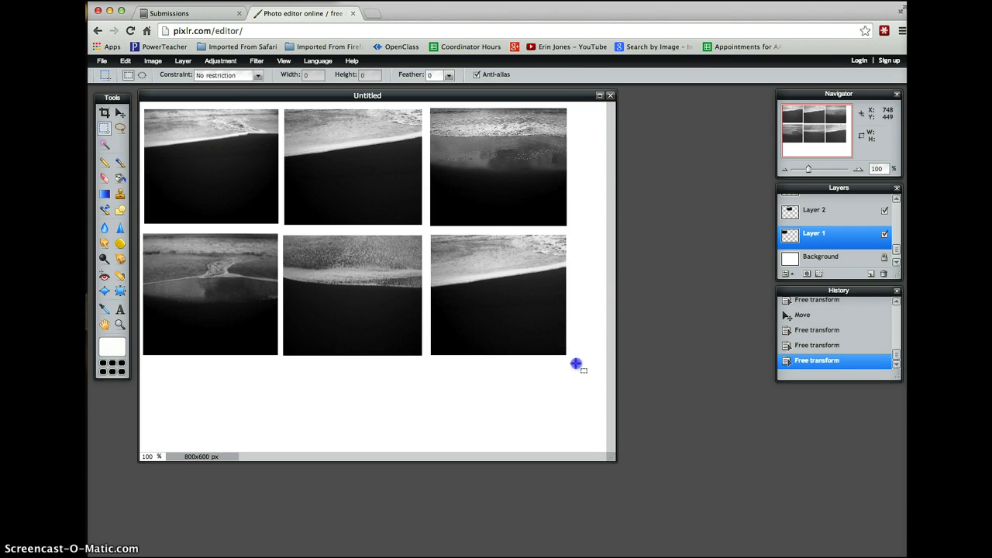
pyautogui.moveTo(276, 186); pyautogui.dragTo(138, 96)
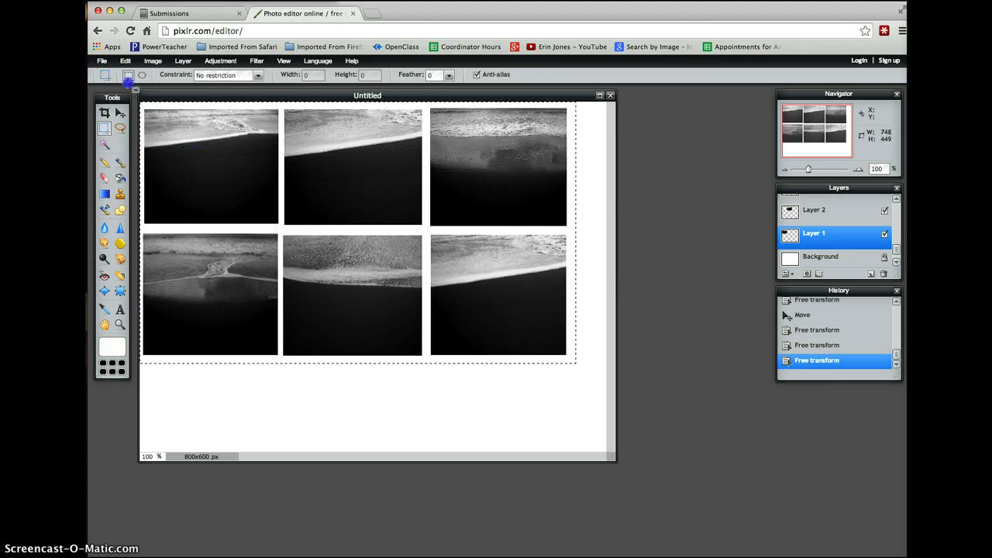
pyautogui.click(152, 61)
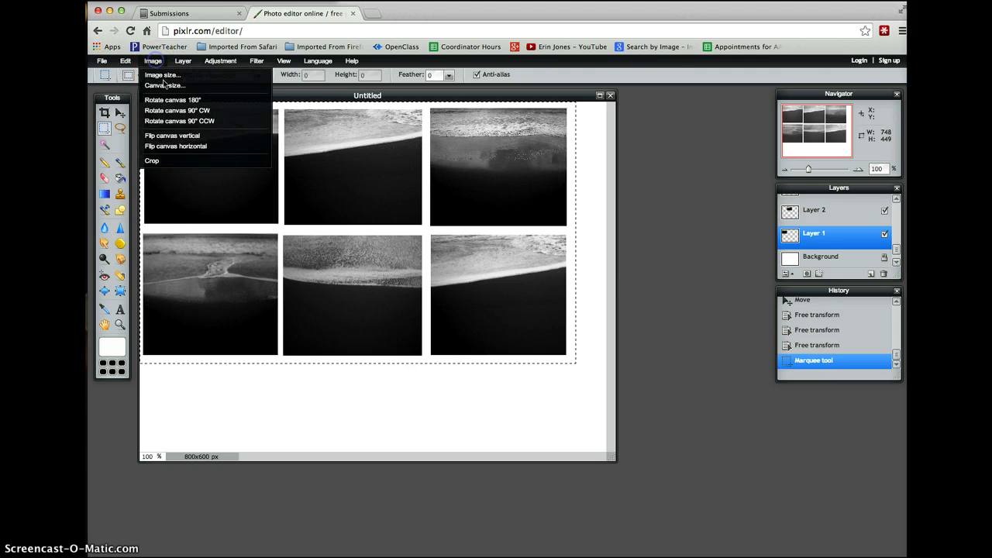
pyautogui.click(179, 161)
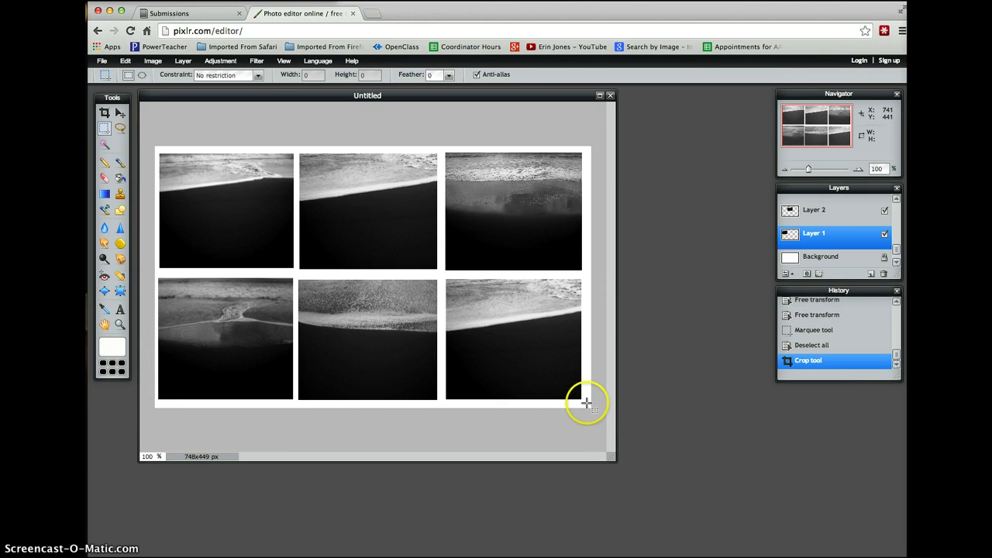
# Step: Reselect the grid more tightly and crop again to 741x440 with a thin border
pyautogui.moveTo(516, 341); pyautogui.dragTo(153, 147)
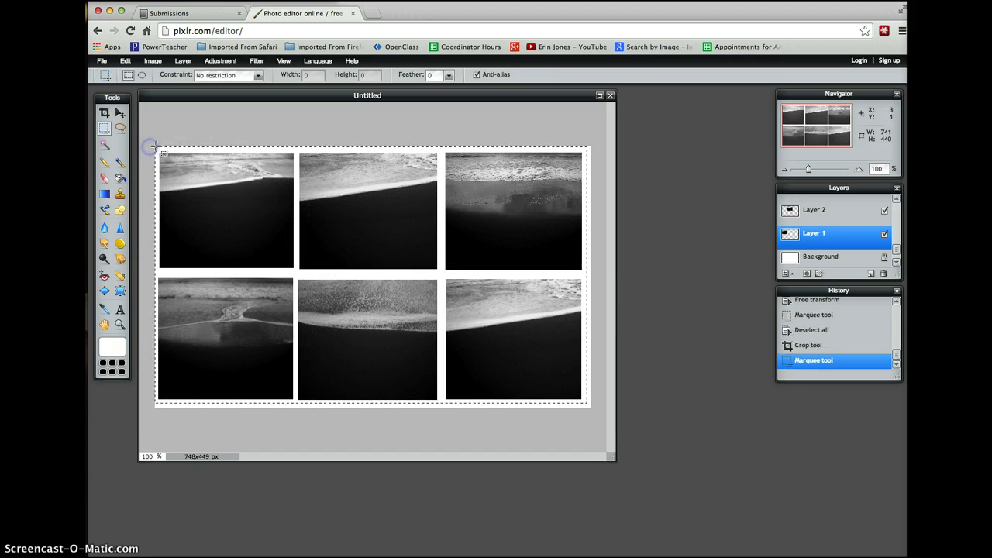
pyautogui.click(153, 61)
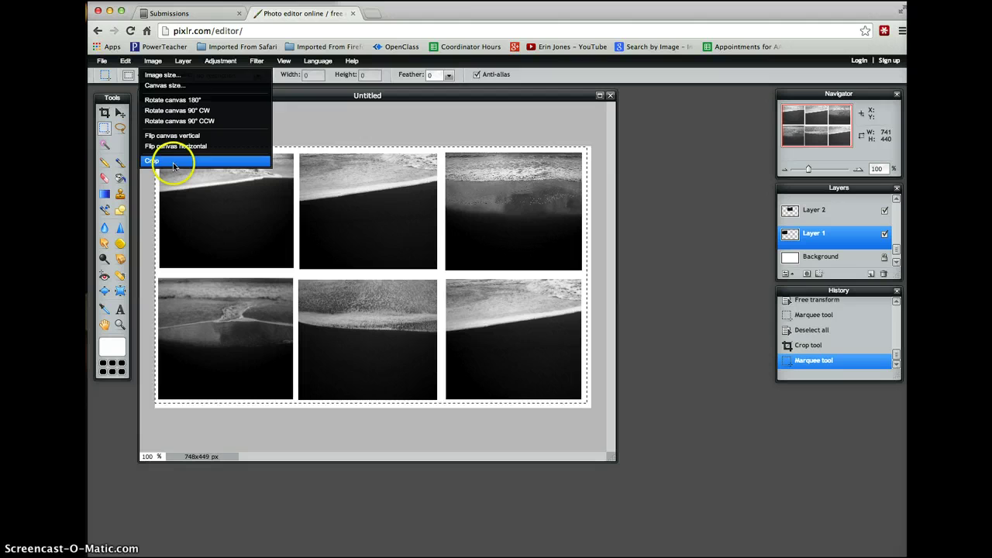
pyautogui.click(172, 160)
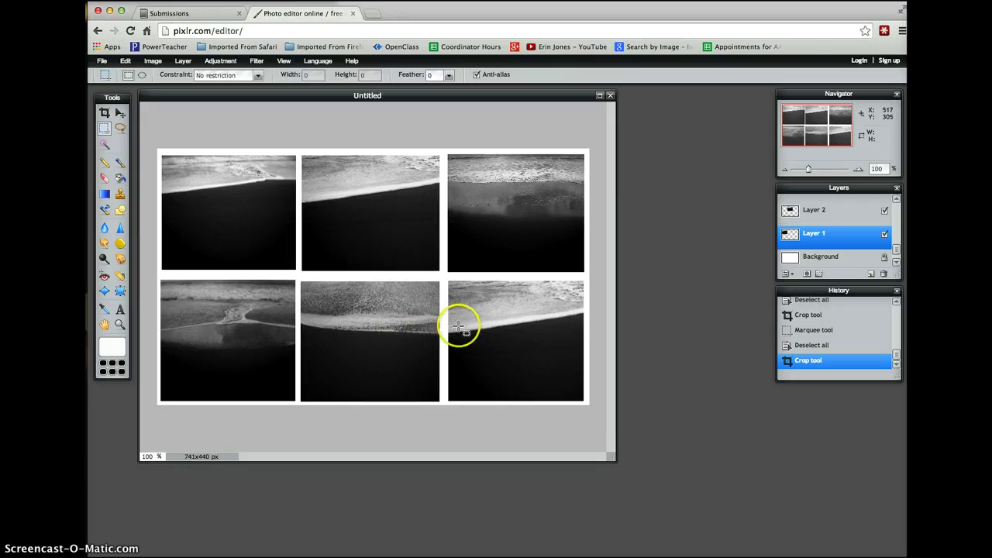
pyautogui.click(272, 180)
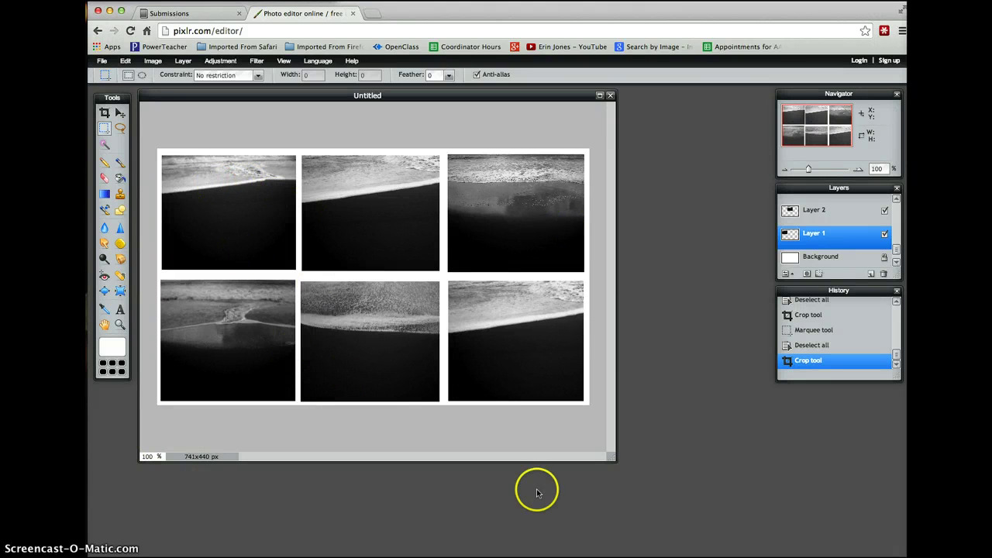
pyautogui.click(546, 183)
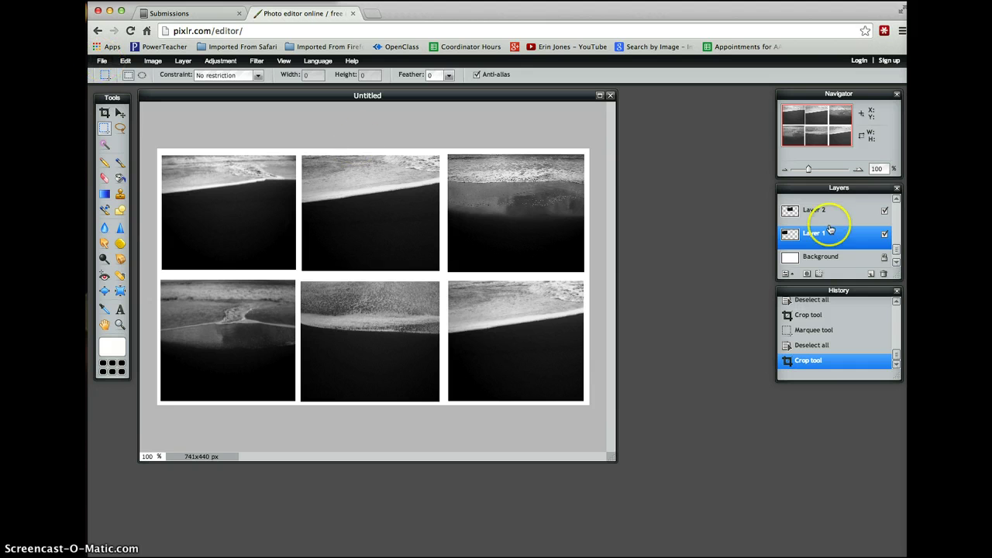
pyautogui.moveTo(897, 247); pyautogui.dragTo(884, 202)
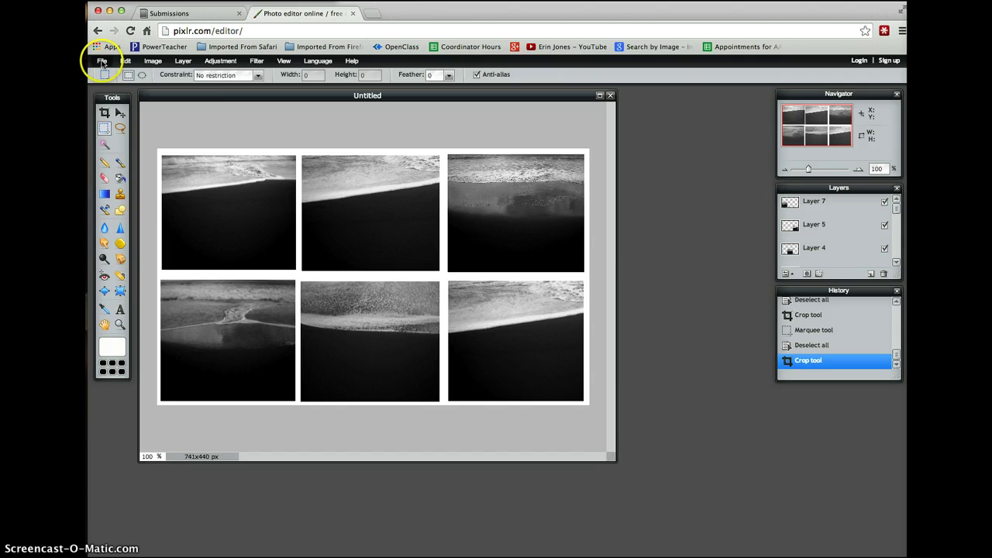
# Step: Save the collage locally as JPEG 'Motion Study' at quality 80
pyautogui.click(102, 62)
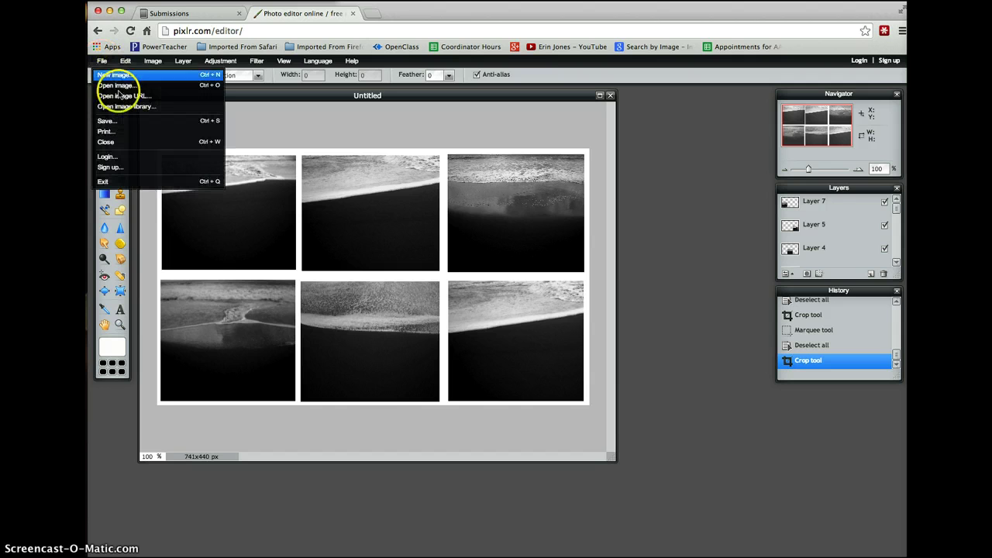
pyautogui.click(130, 121)
pyautogui.click(577, 246)
pyautogui.write('Motion Study')
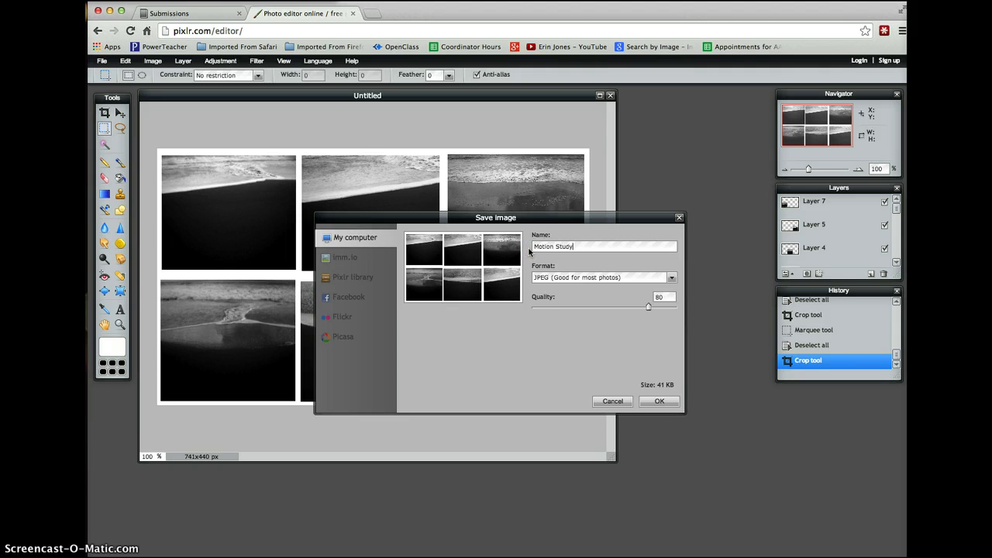
pyautogui.click(648, 402)
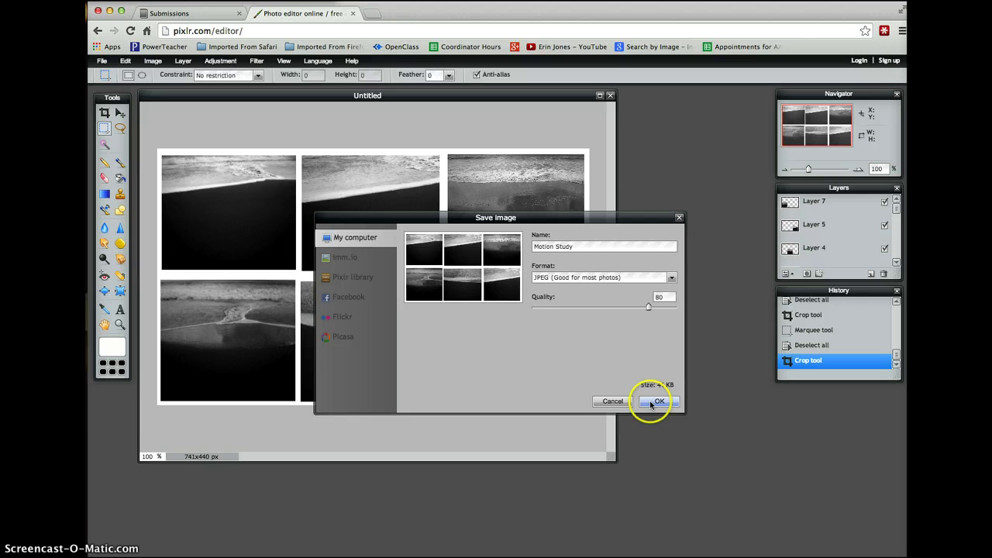